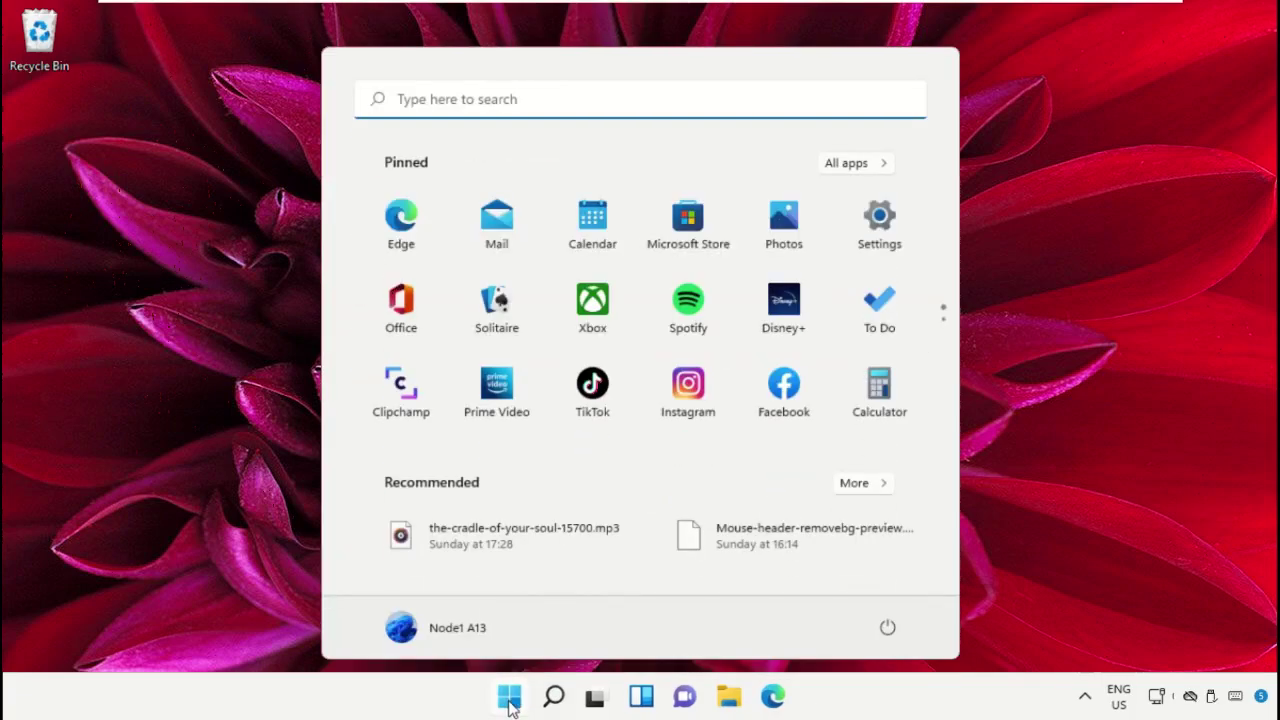
- Open Task Manager and start a new task, browsing for the program file to run
{"action": "type", "text": "task mana"}
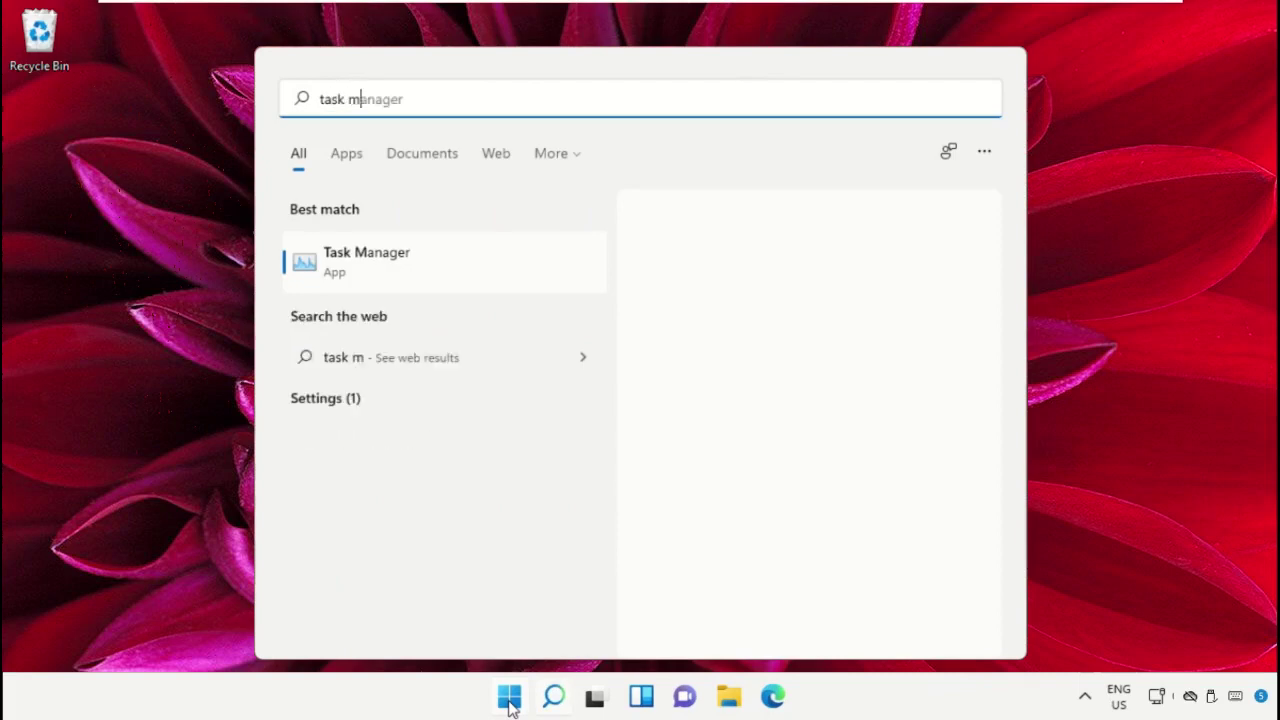
{"action": "left_click", "coordinate": [387, 262]}
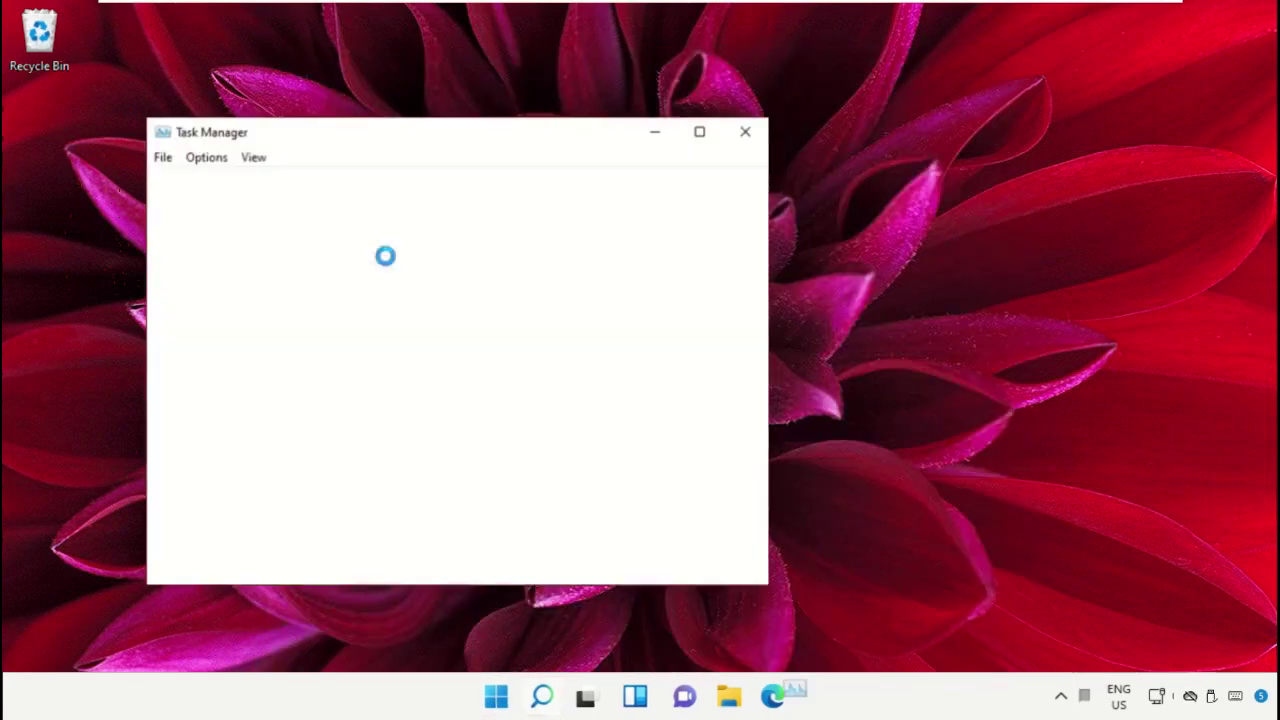
{"action": "left_click", "coordinate": [161, 158]}
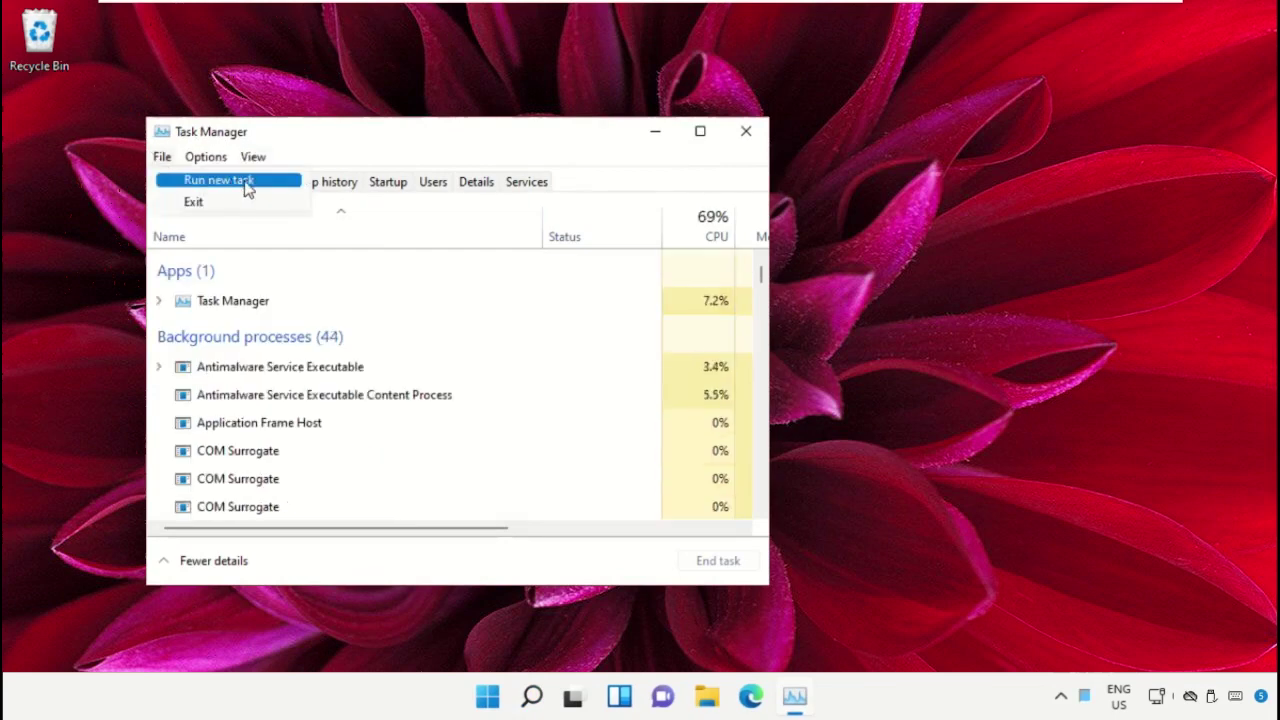
{"action": "left_click", "coordinate": [277, 188]}
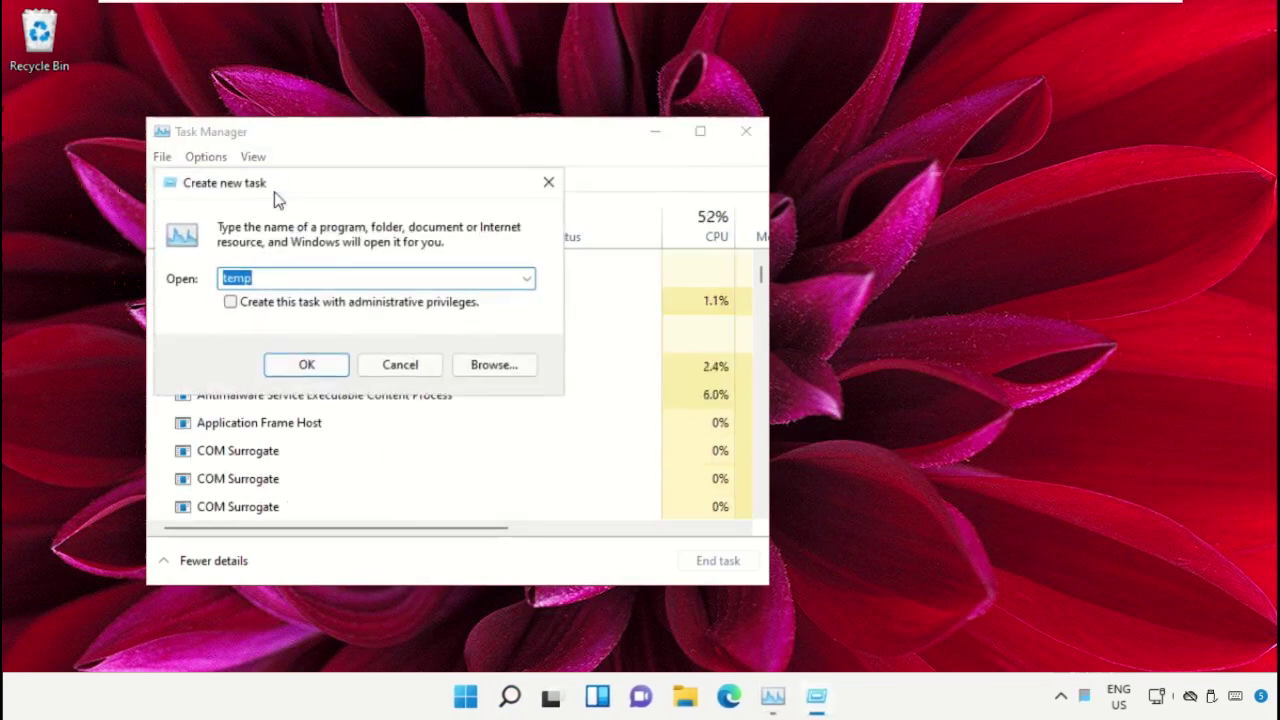
{"action": "left_click", "coordinate": [490, 366]}
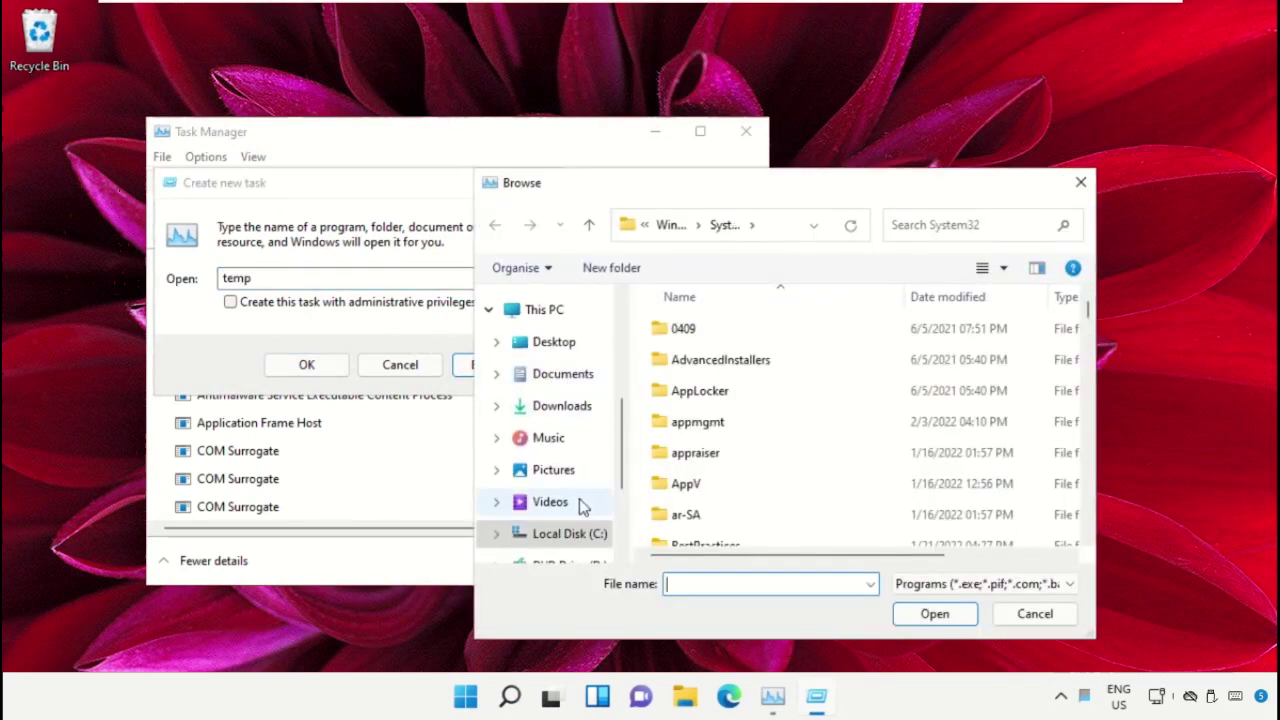
- Browse from This PC to the Local Disk (C:) drive
{"action": "scroll", "coordinate": [551, 537], "scroll_direction": "down", "scroll_amount": 1}
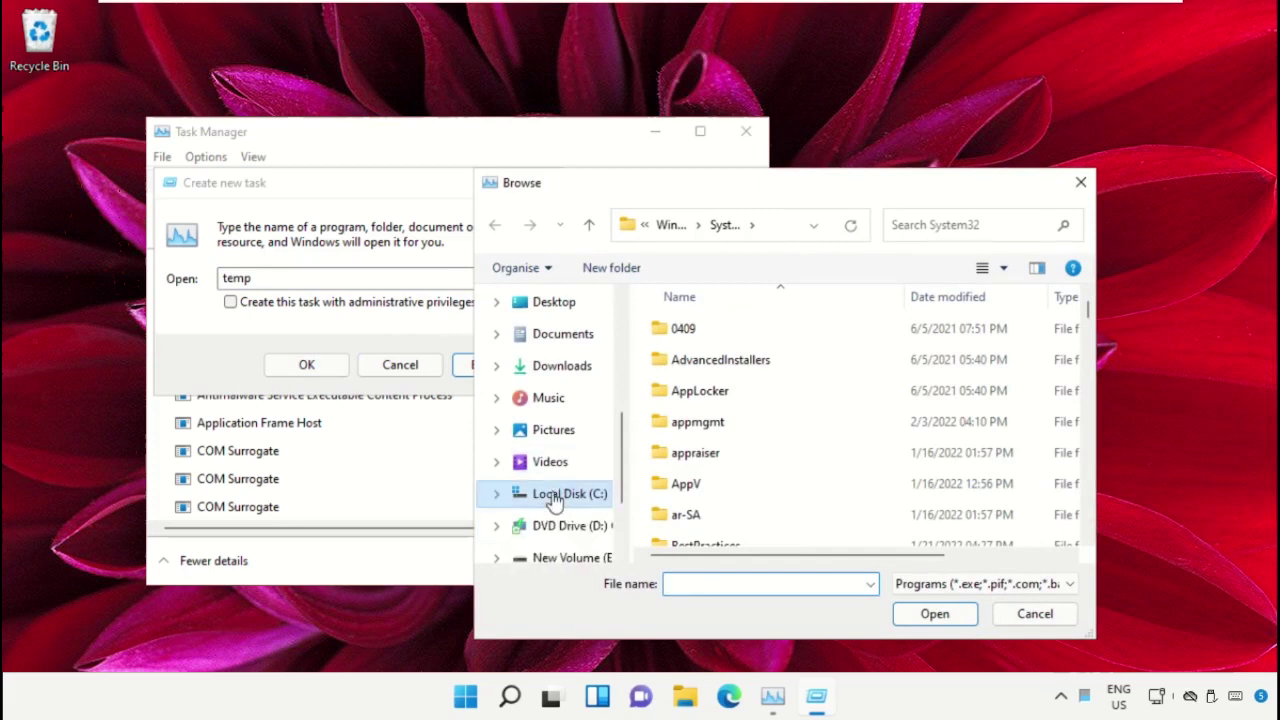
{"action": "left_click", "coordinate": [555, 497]}
{"action": "scroll", "coordinate": [556, 360], "scroll_direction": "up", "scroll_amount": 2}
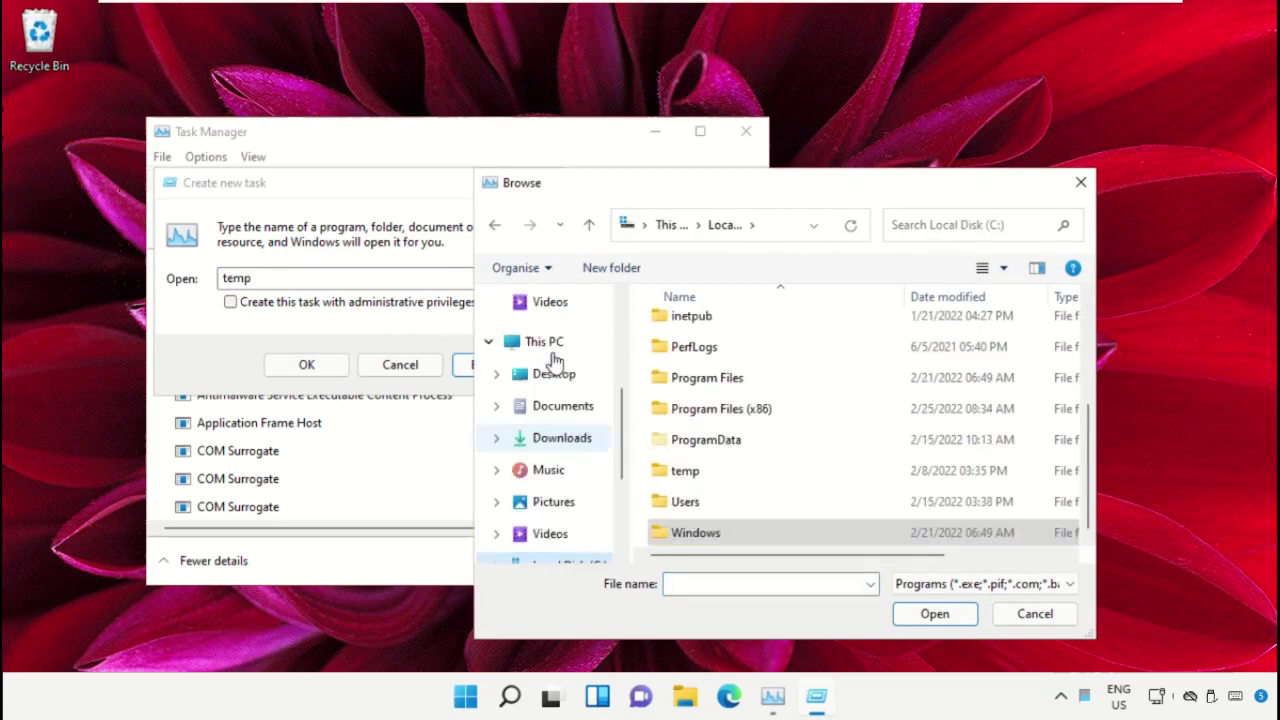
{"action": "left_click", "coordinate": [550, 348]}
{"action": "scroll", "coordinate": [810, 430], "scroll_direction": "down", "scroll_amount": 2}
{"action": "scroll", "coordinate": [800, 430], "scroll_direction": "up", "scroll_amount": 2}
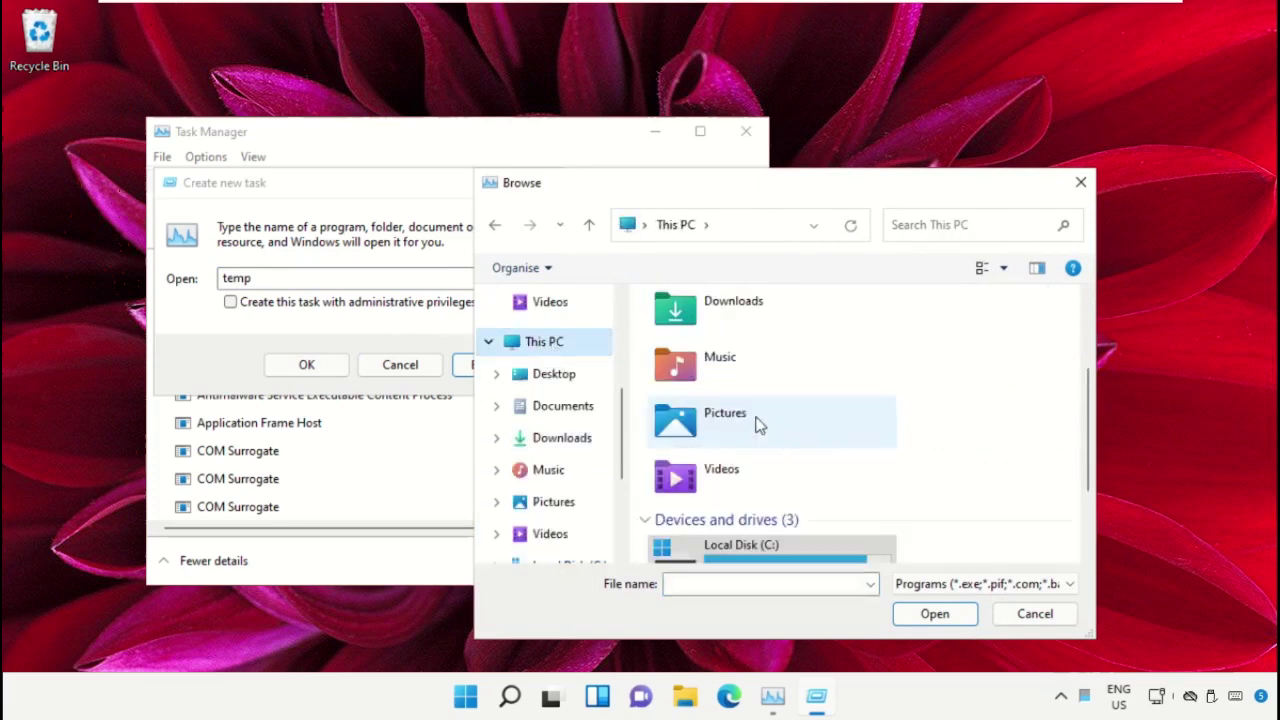
{"action": "scroll", "coordinate": [780, 517], "scroll_direction": "down", "scroll_amount": 2}
{"action": "double_click", "coordinate": [793, 428]}
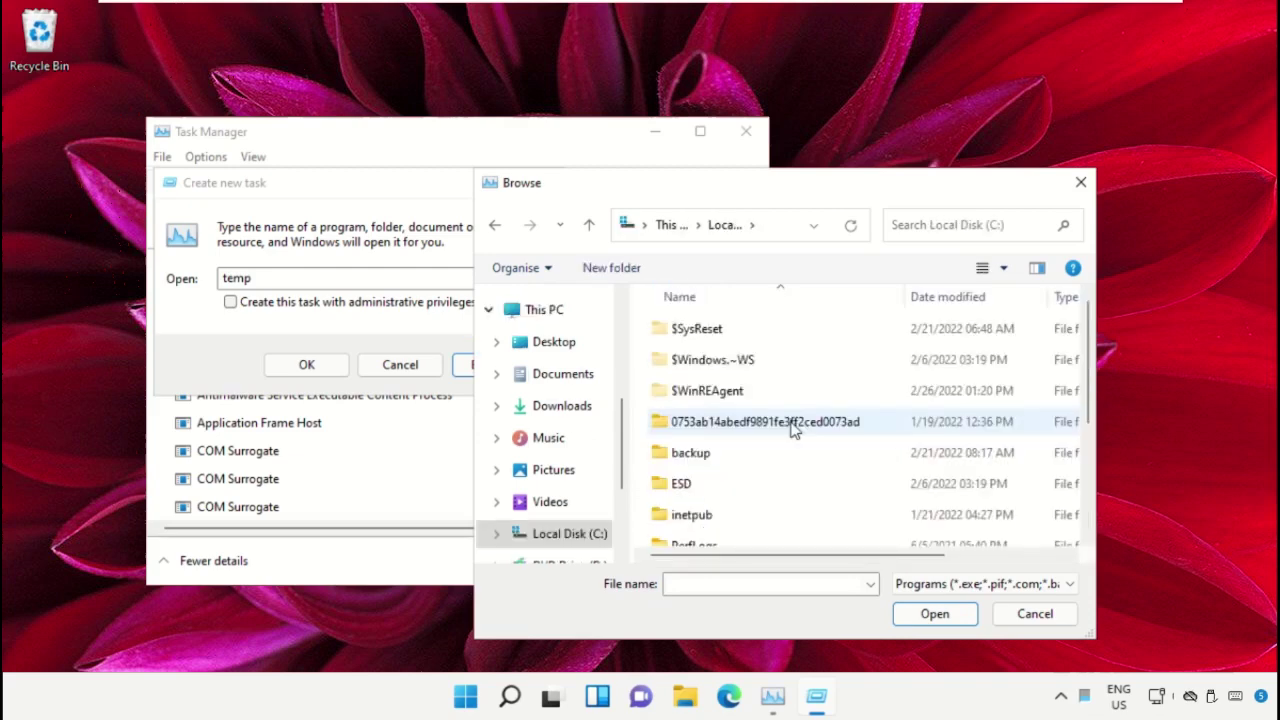
- Open the System32 folder inside the Windows folder on drive C
{"action": "scroll", "coordinate": [757, 366], "scroll_direction": "down", "scroll_amount": 2}
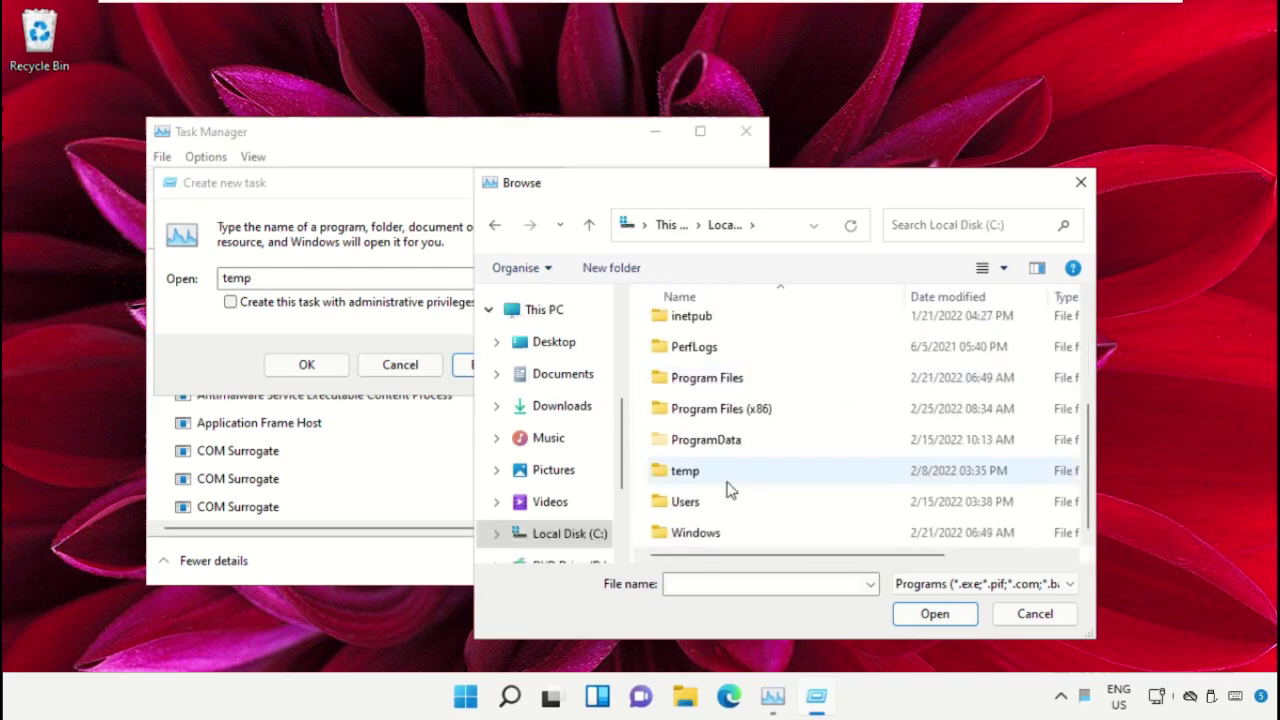
{"action": "double_click", "coordinate": [706, 535]}
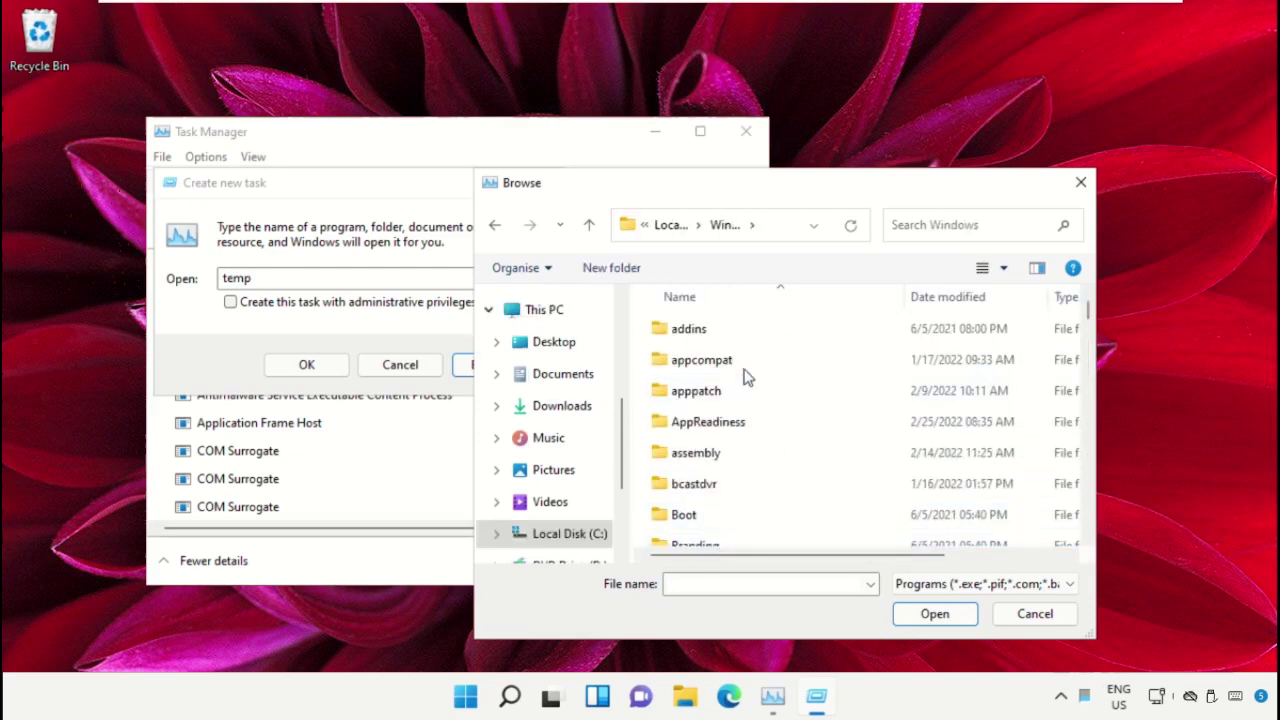
{"action": "scroll", "coordinate": [746, 376], "scroll_direction": "down", "scroll_amount": 3}
{"action": "scroll", "coordinate": [746, 400], "scroll_direction": "down", "scroll_amount": 15}
{"action": "scroll", "coordinate": [737, 480], "scroll_direction": "down", "scroll_amount": 5}
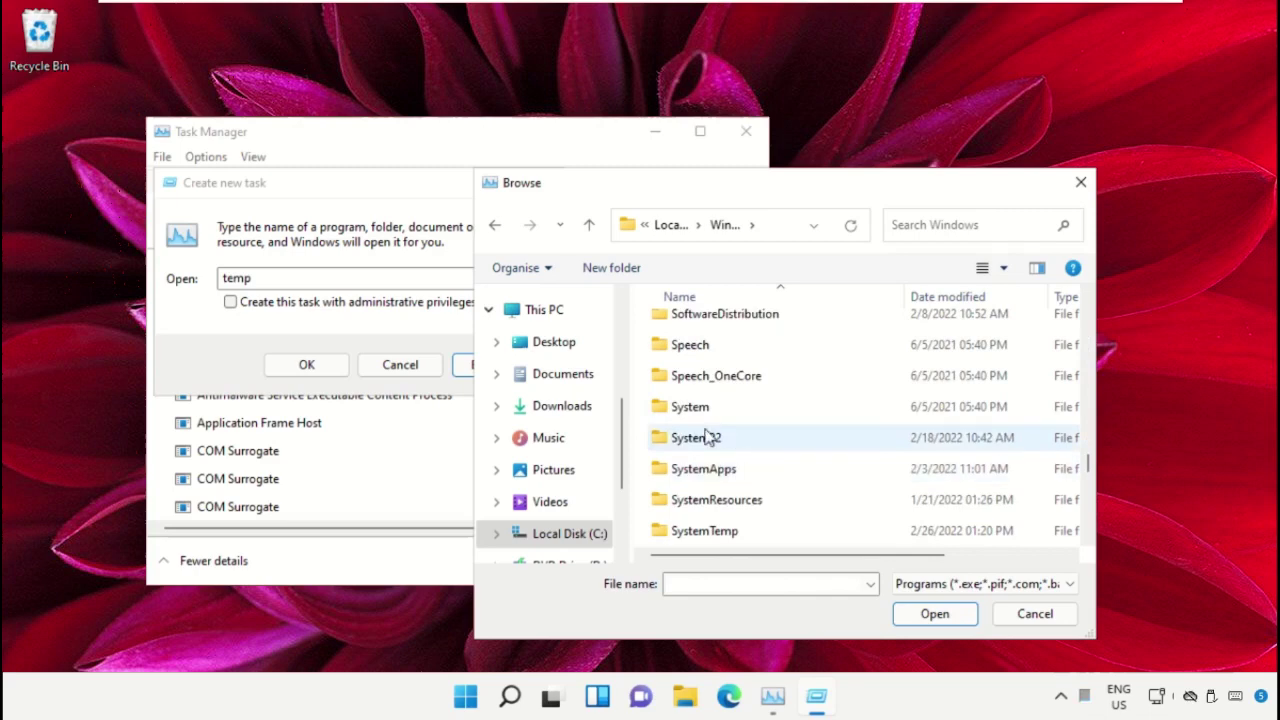
{"action": "double_click", "coordinate": [707, 437]}
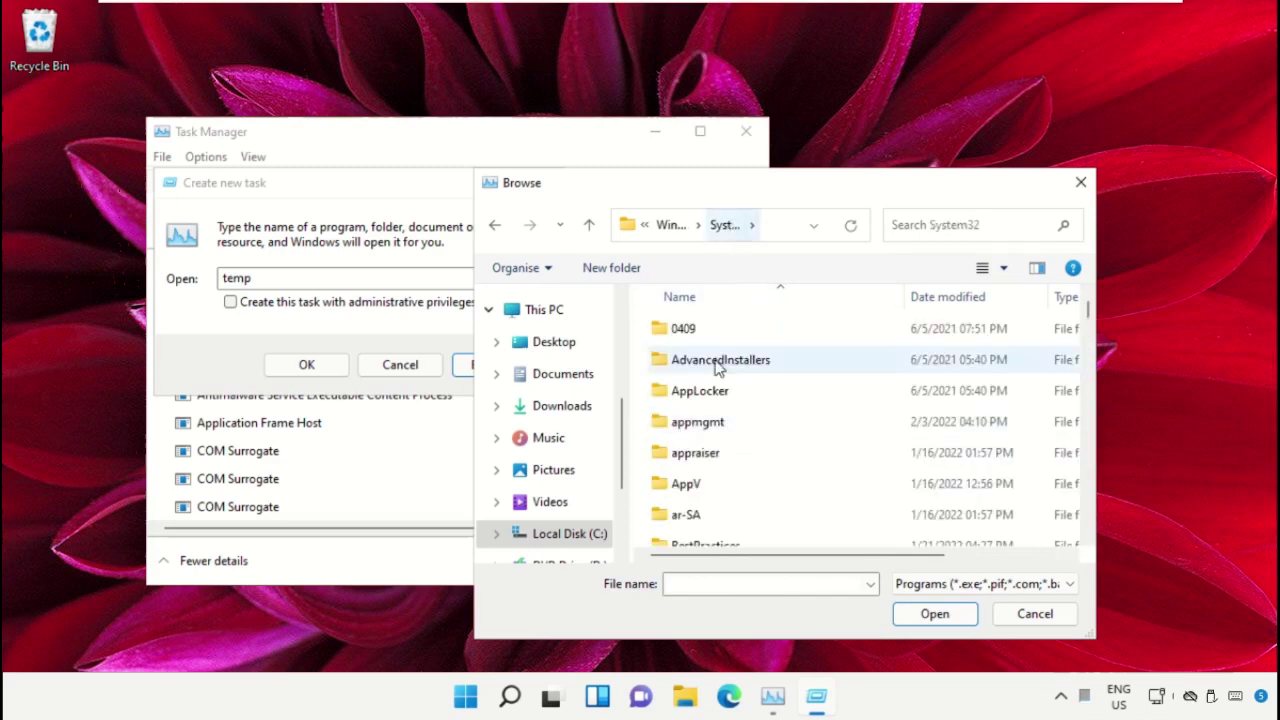
- Find cmd.exe in the System32 folder and choose it as the program for the new task
{"action": "scroll", "coordinate": [757, 446], "scroll_direction": "down", "scroll_amount": 2}
{"action": "scroll", "coordinate": [754, 447], "scroll_direction": "down", "scroll_amount": 10}
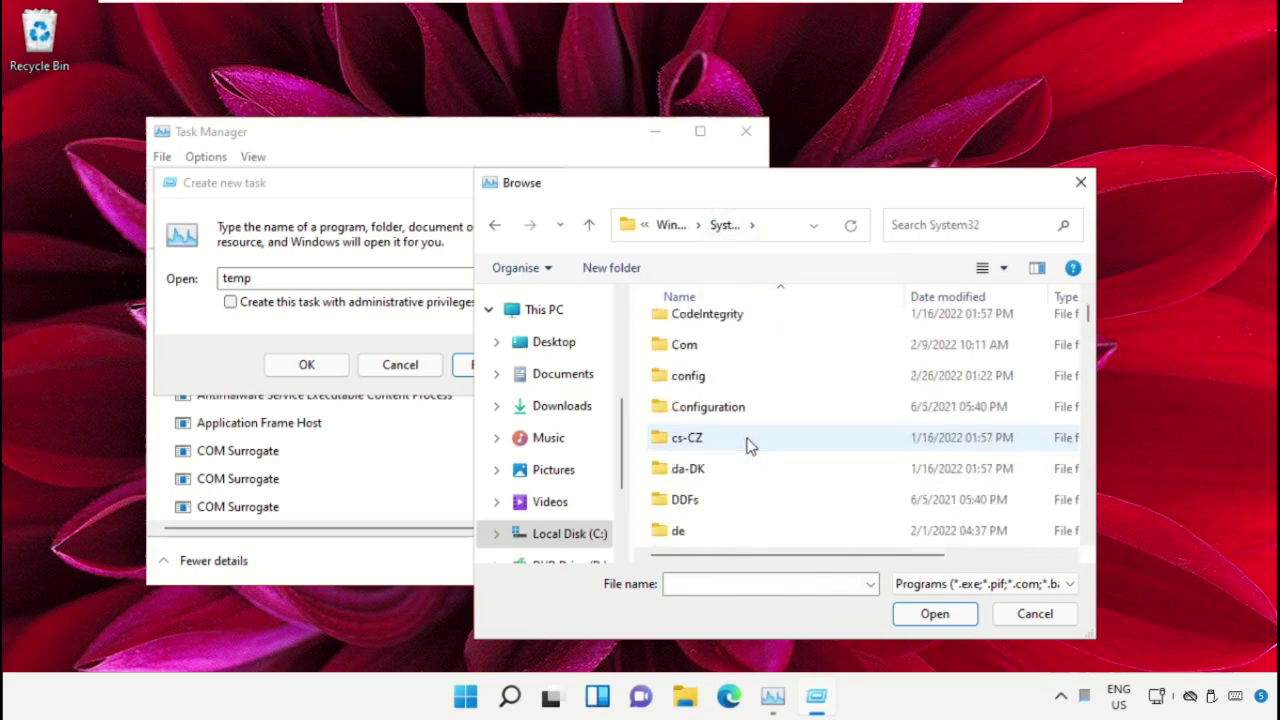
{"action": "scroll", "coordinate": [752, 436], "scroll_direction": "down", "scroll_amount": 4}
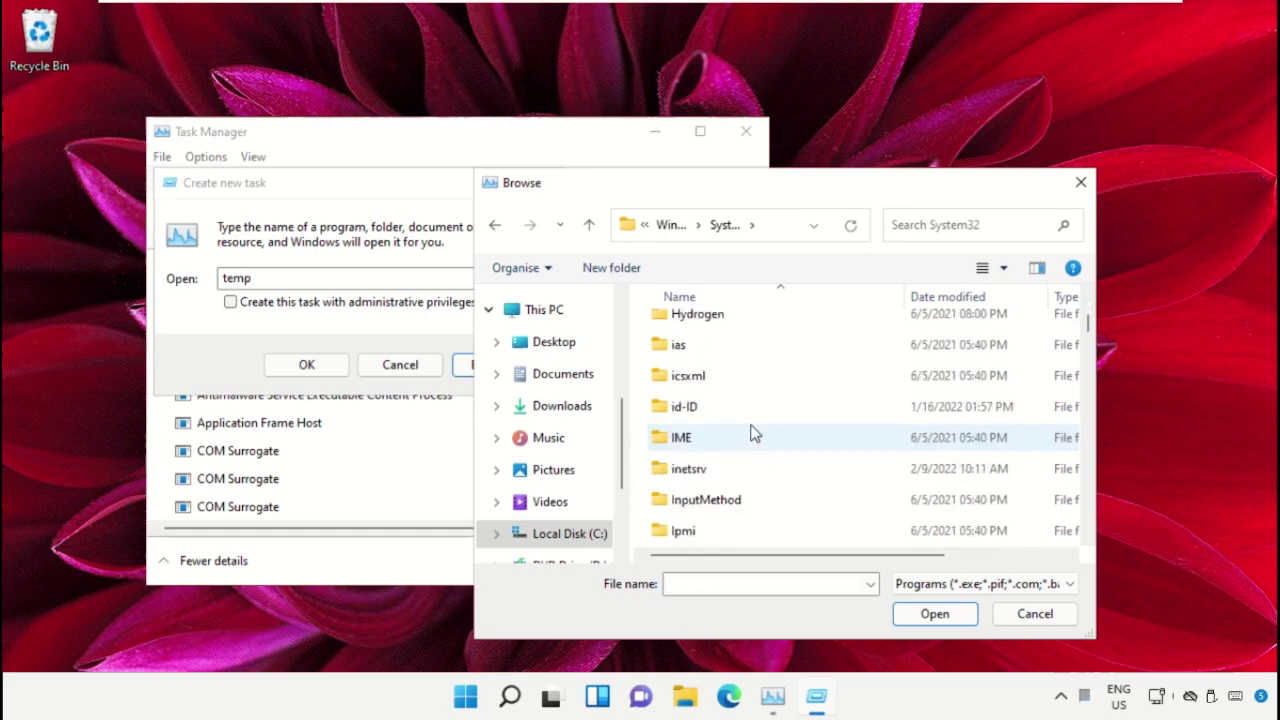
{"action": "type", "text": "cmd.exe"}
{"action": "scroll", "coordinate": [754, 432], "scroll_direction": "up", "scroll_amount": 1}
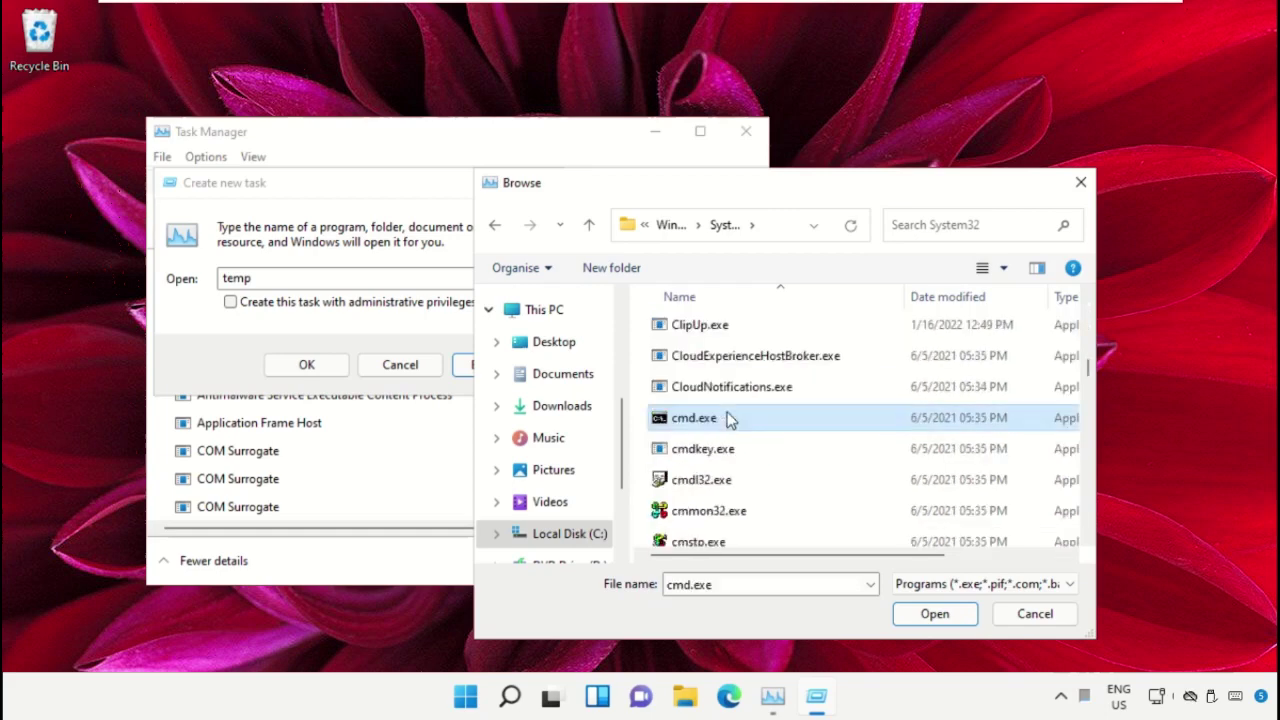
{"action": "left_click", "coordinate": [918, 614]}
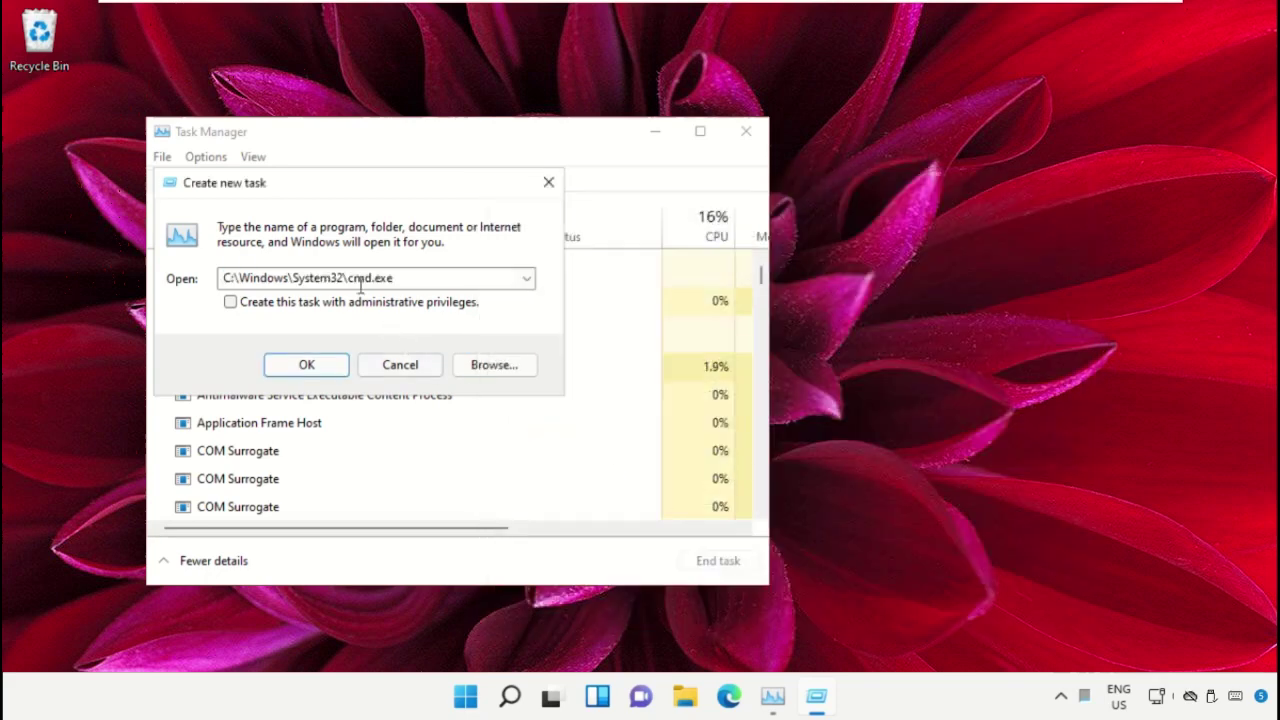
- Run the cmd.exe task with administrative privileges, and minimize Task Manager and the command prompt
{"action": "left_click", "coordinate": [230, 303]}
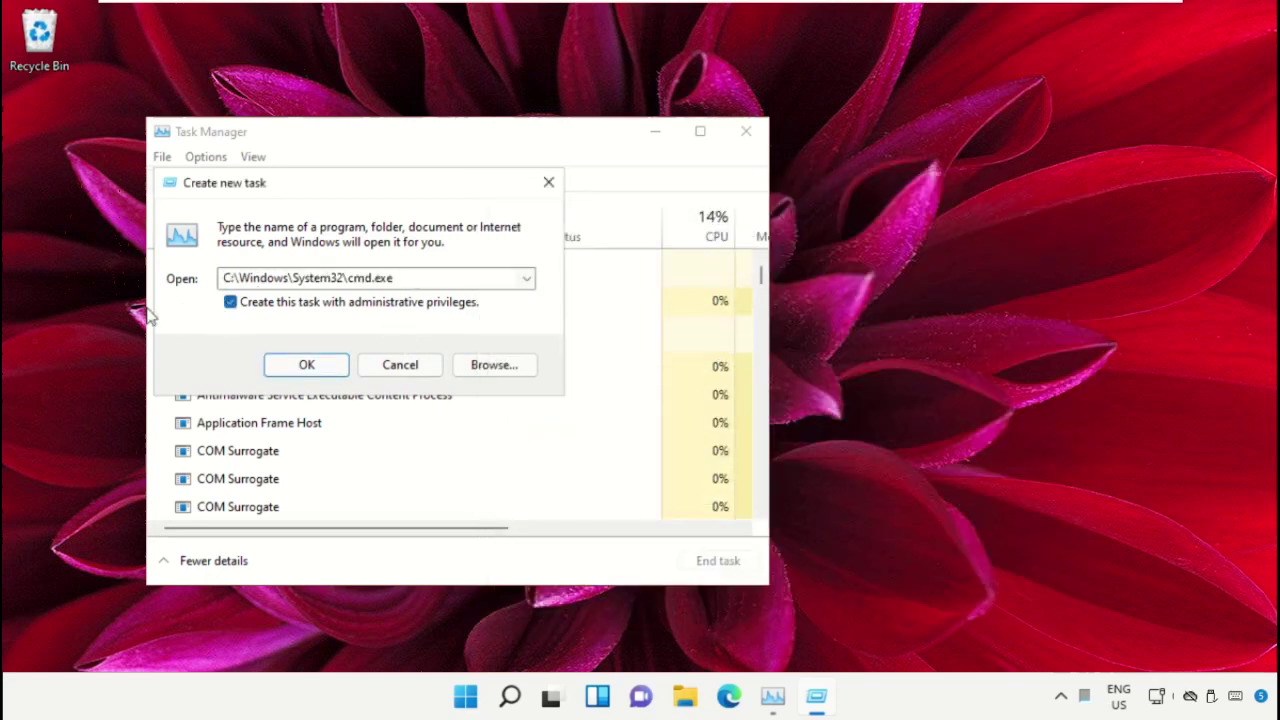
{"action": "left_click", "coordinate": [307, 366]}
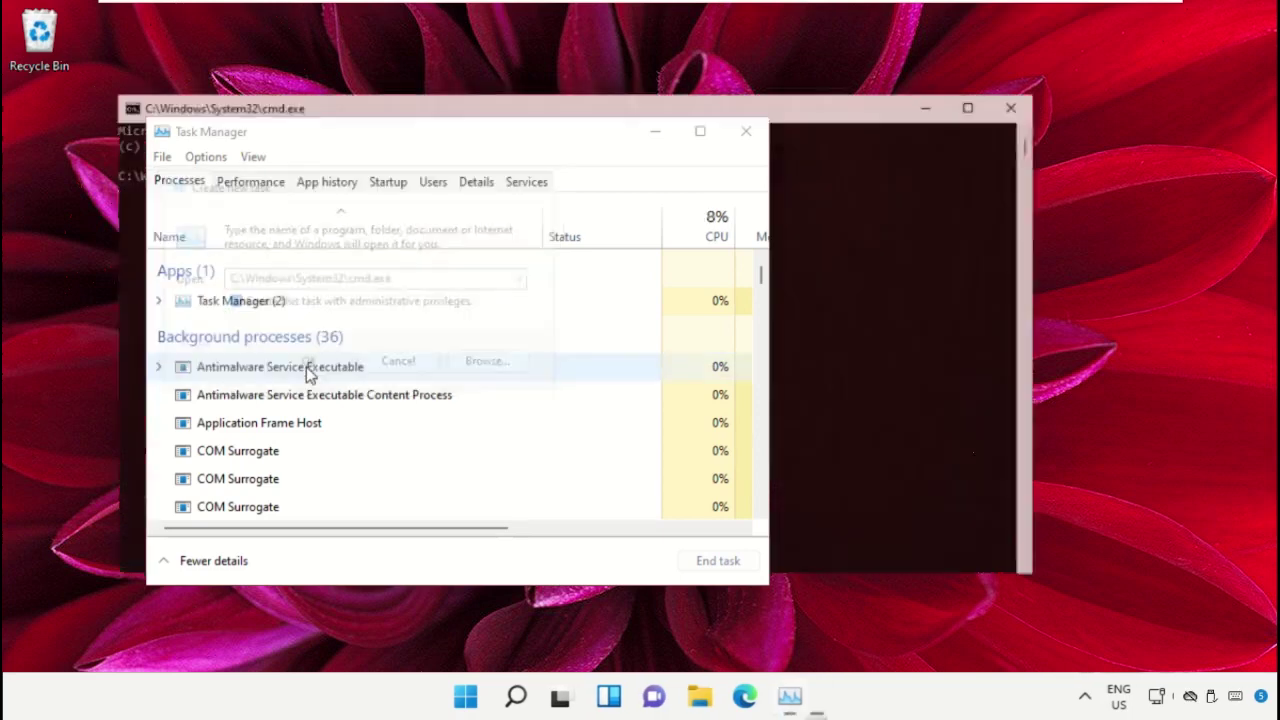
{"action": "left_click", "coordinate": [655, 134]}
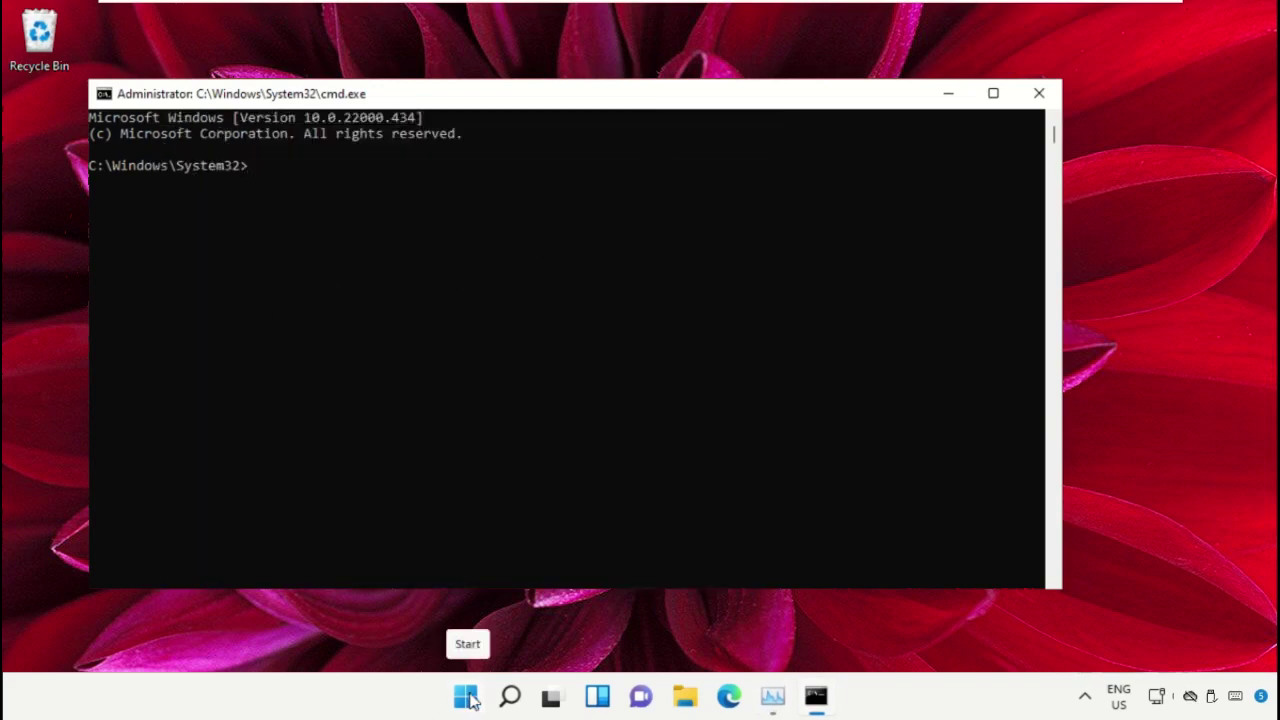
{"action": "left_click", "coordinate": [953, 100]}
- Launch Google Chrome and go to google.com
{"action": "left_click", "coordinate": [466, 697]}
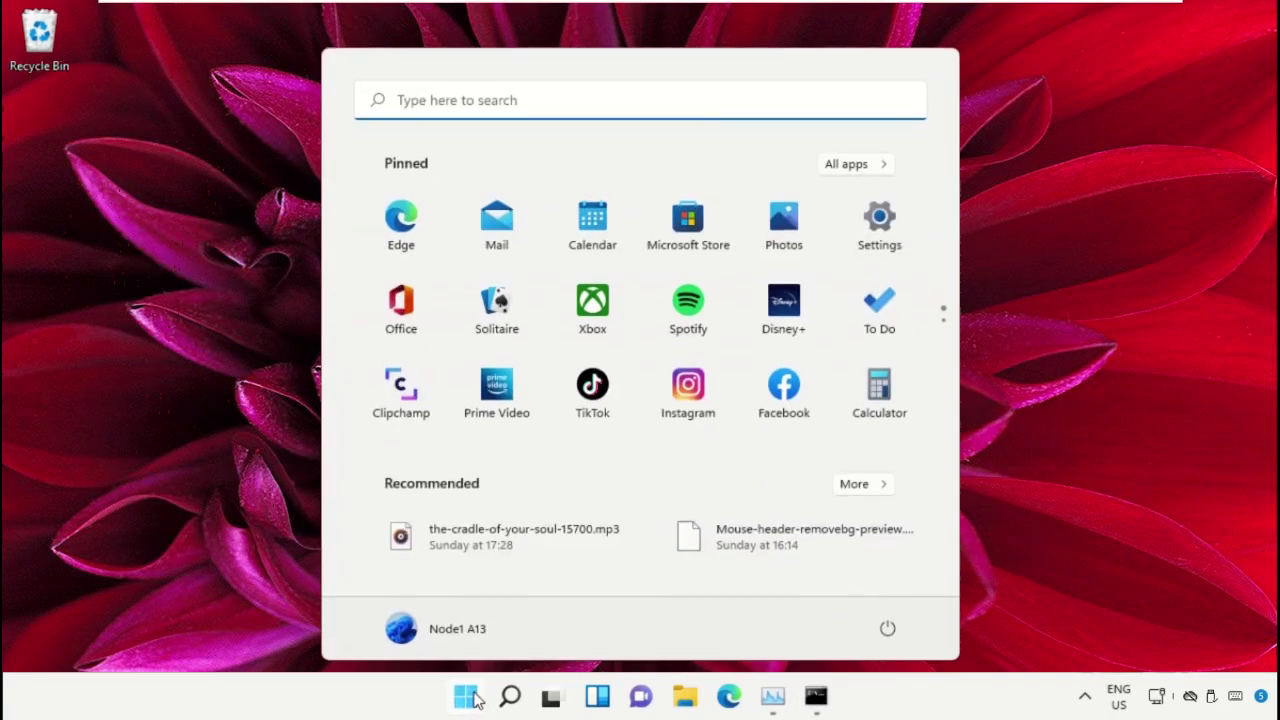
{"action": "type", "text": "Chrome"}
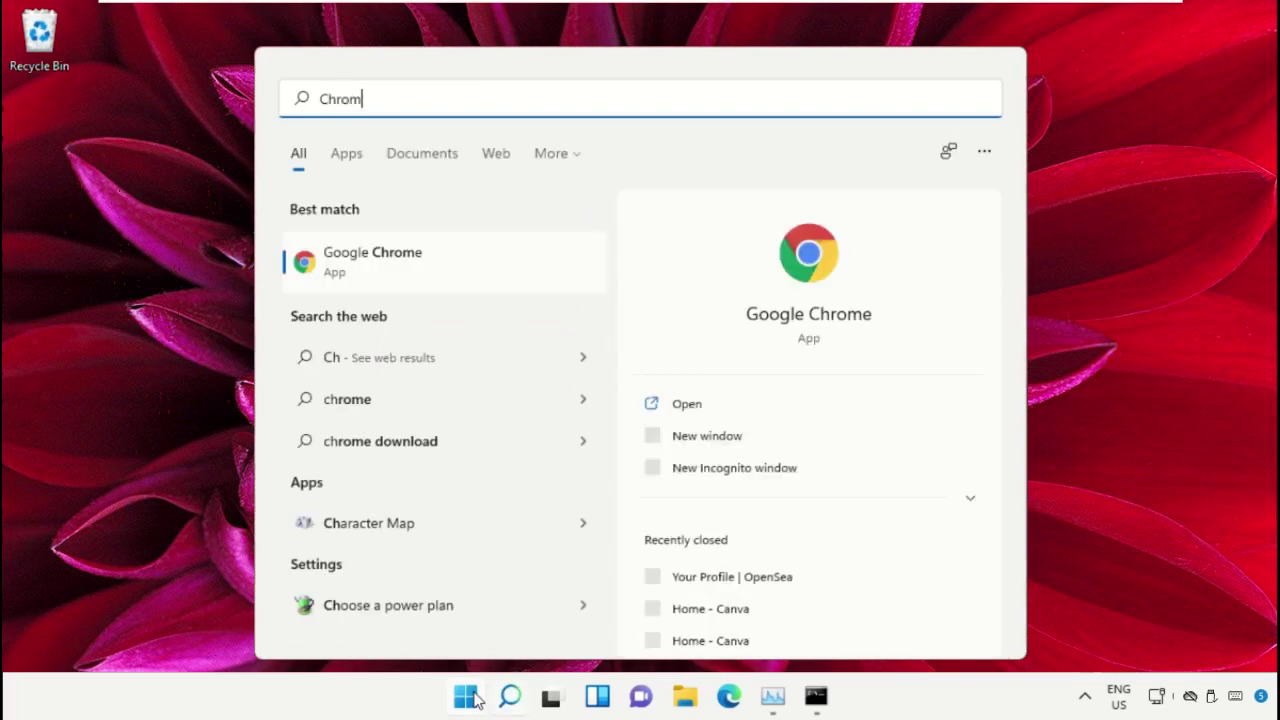
{"action": "left_click", "coordinate": [398, 262]}
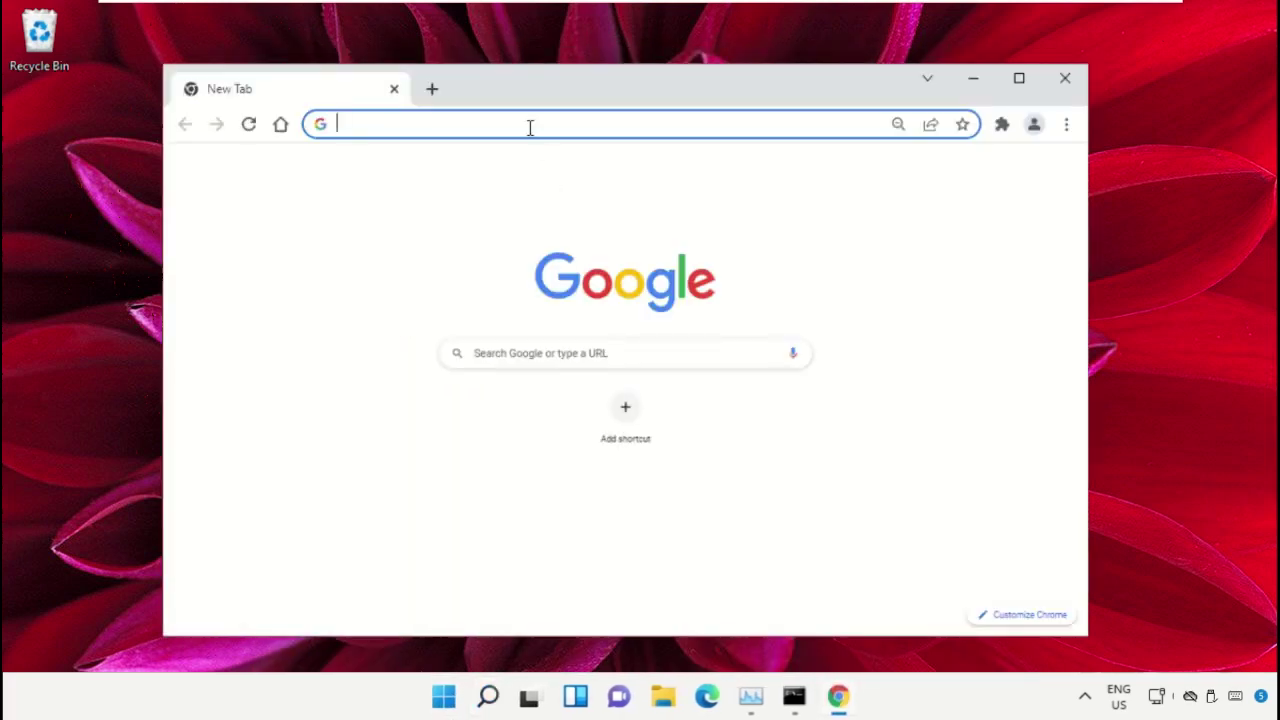
{"action": "type", "text": "google.com"}
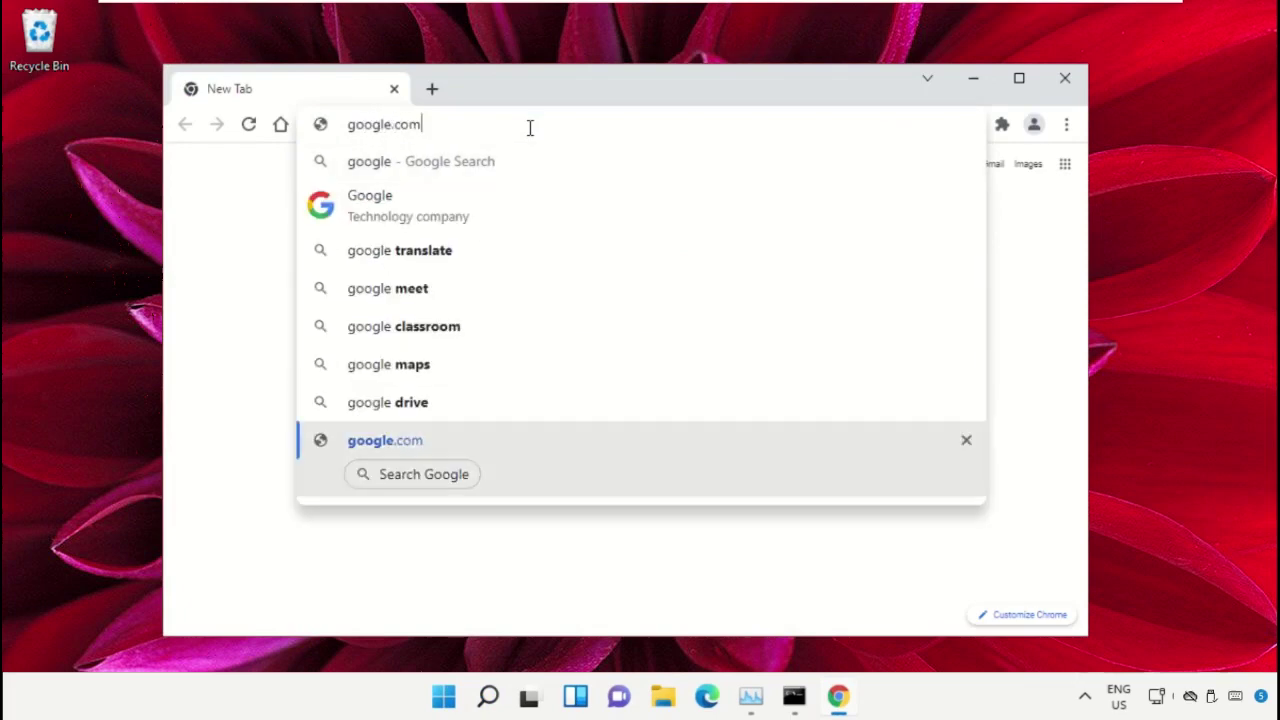
{"action": "key", "text": "Return"}
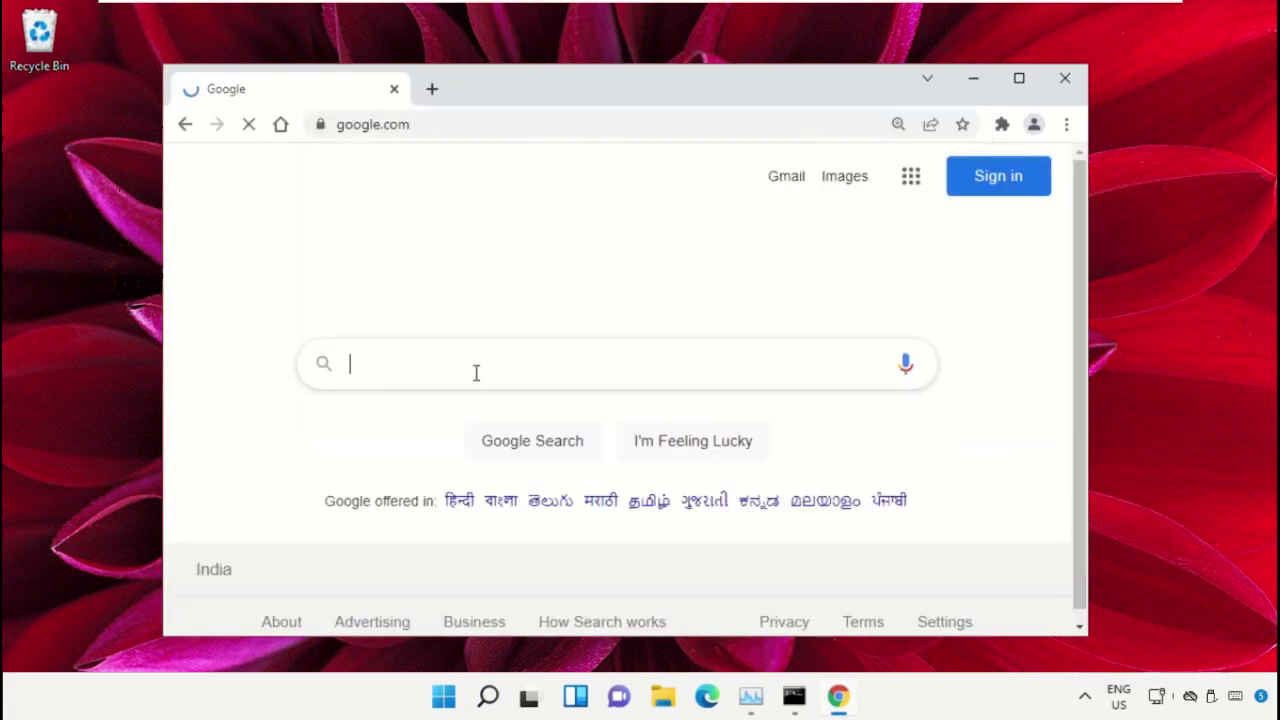
- Search Google for "hows.tech windows commands" and open the Important Windows Commands page on Hows.tech
{"action": "type", "text": "hows.tech"}
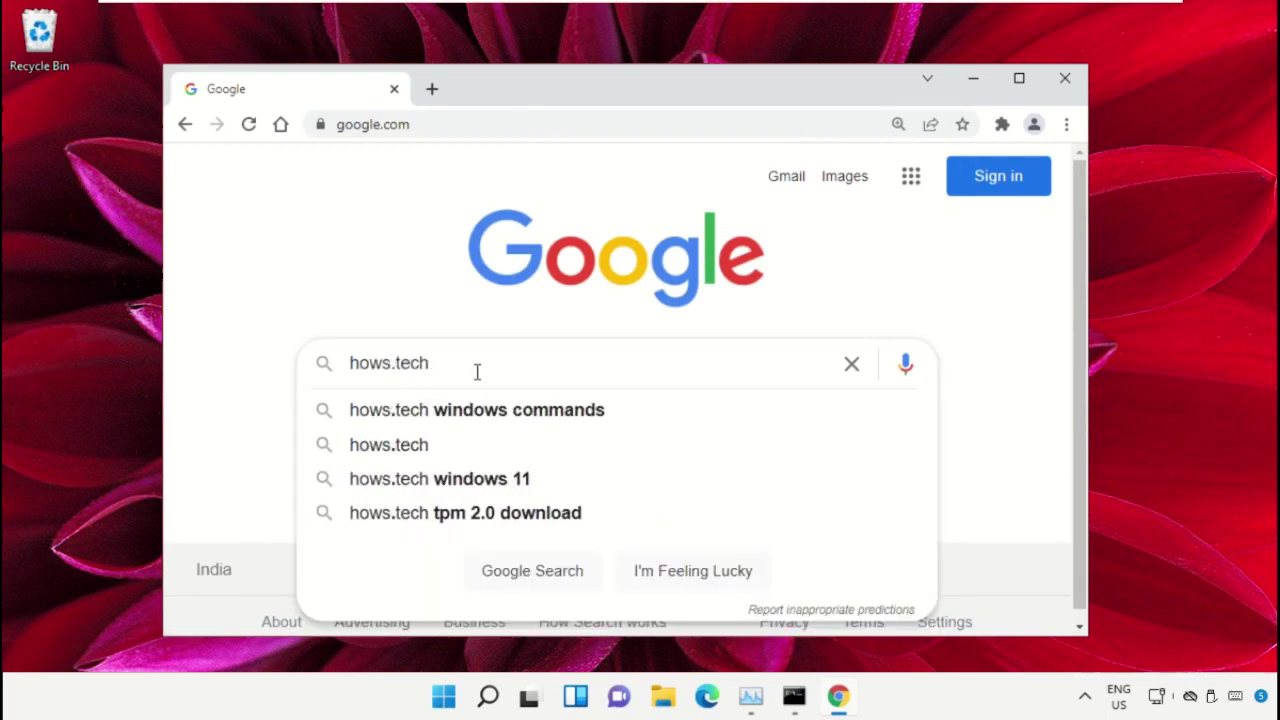
{"action": "key", "text": "Down"}
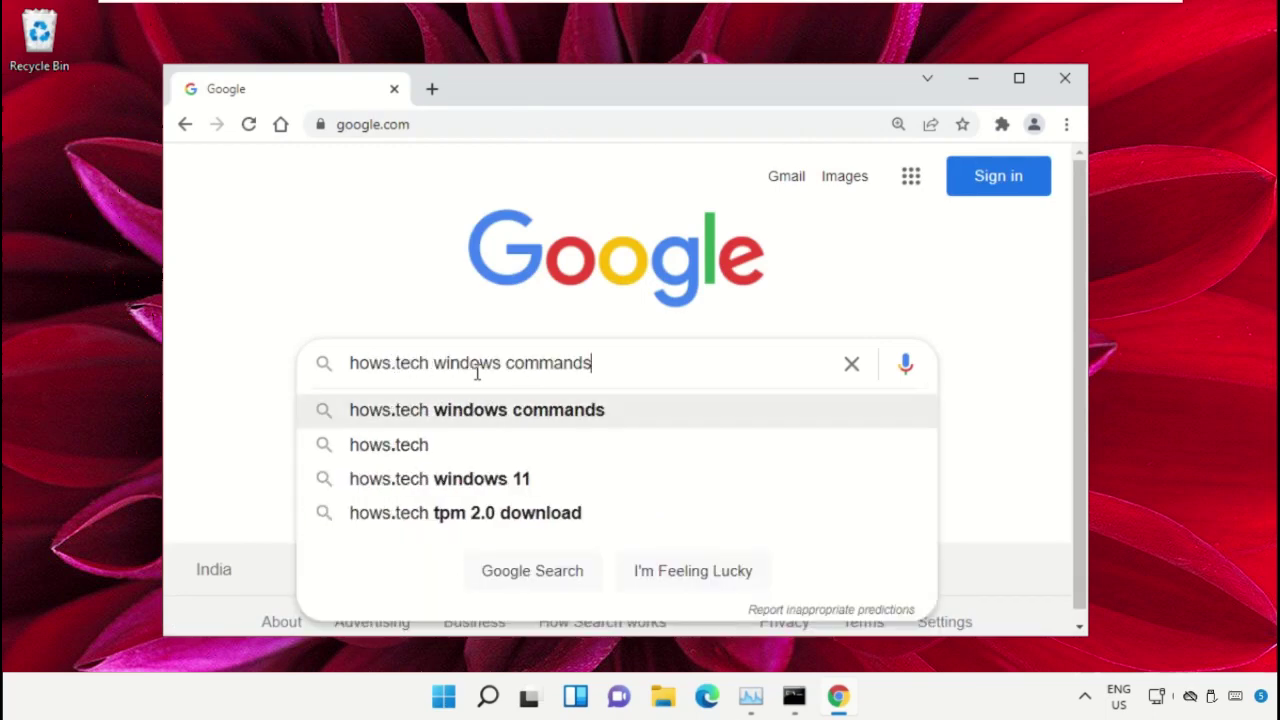
{"action": "left_click", "coordinate": [655, 410]}
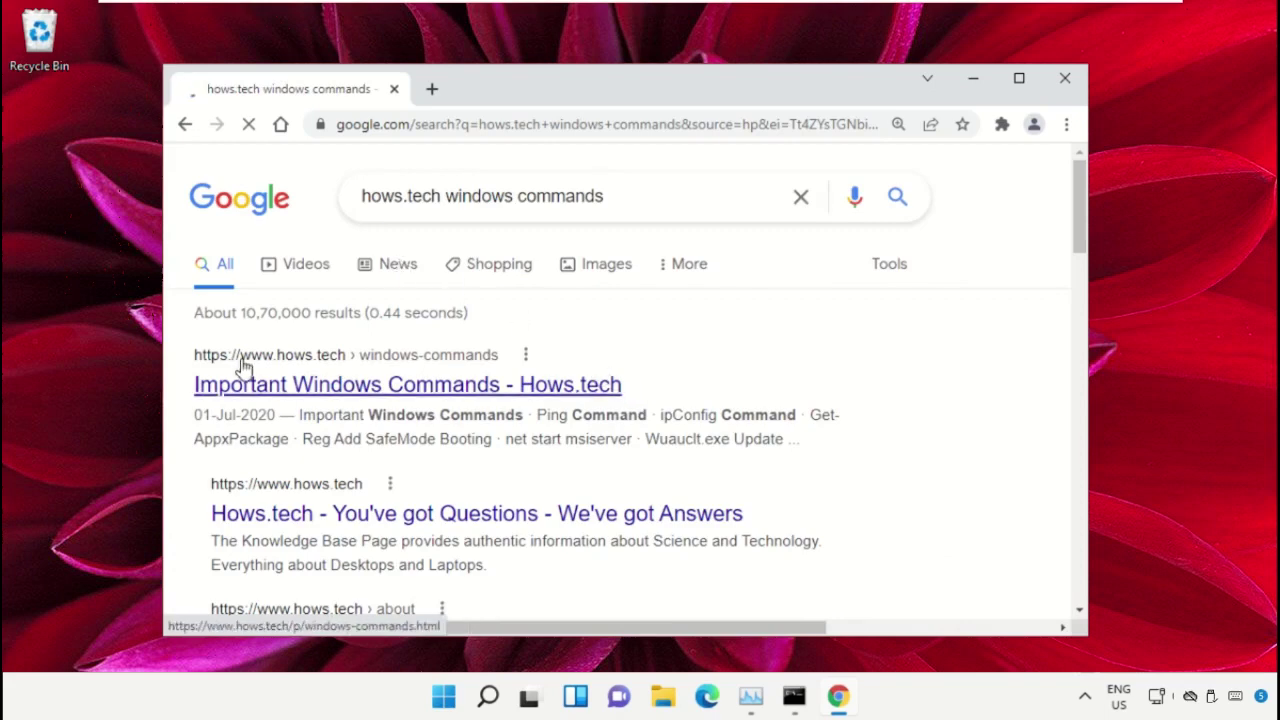
{"action": "left_click", "coordinate": [306, 389]}
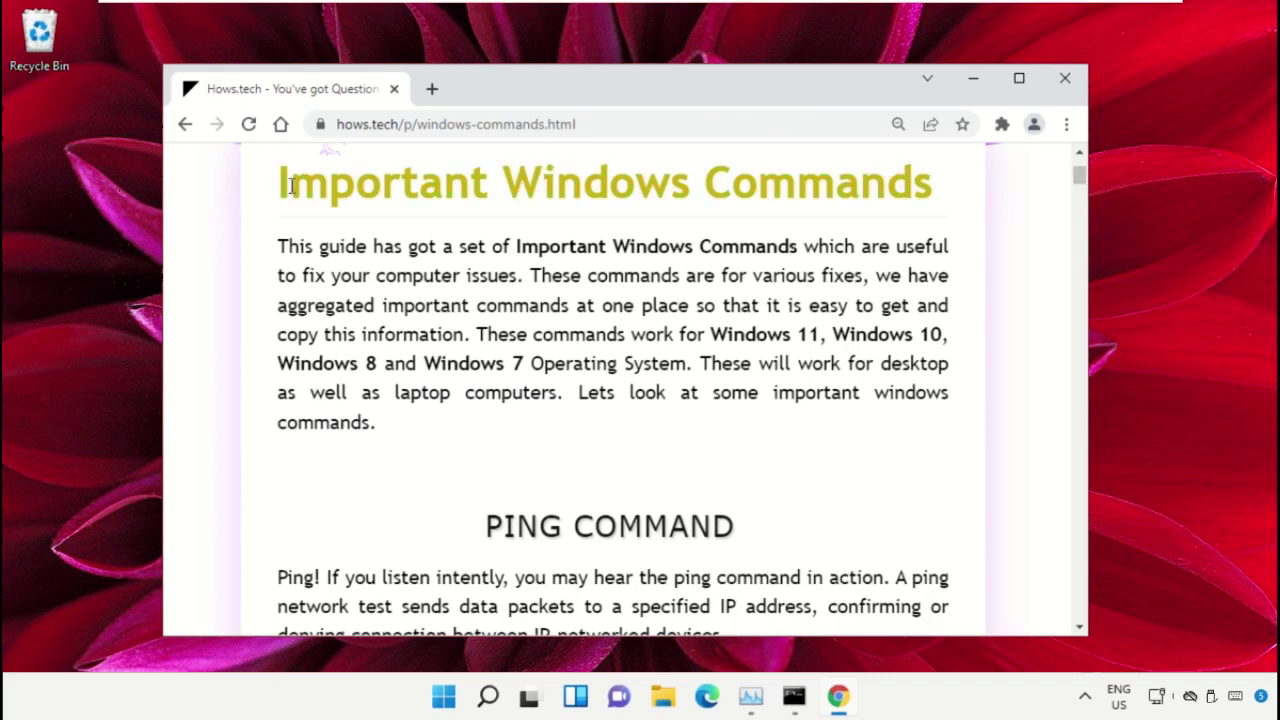
- Find Command 12 in the SFC Windows Command section and copy sfc /scanfile=c:\windows\system32\ieframe.dll
{"action": "left_click_drag", "start_coordinate": [921, 190], "coordinate": [265, 203]}
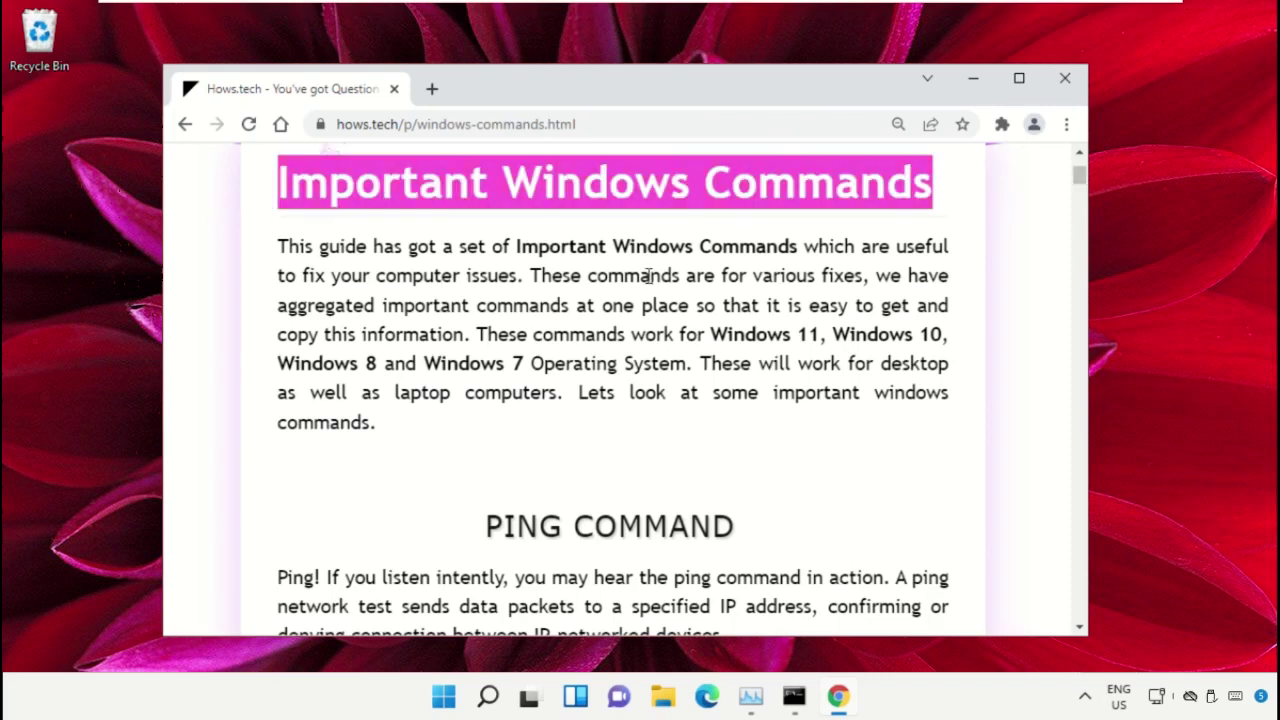
{"action": "left_click", "coordinate": [706, 298]}
{"action": "scroll", "coordinate": [700, 310], "scroll_direction": "down", "scroll_amount": 7}
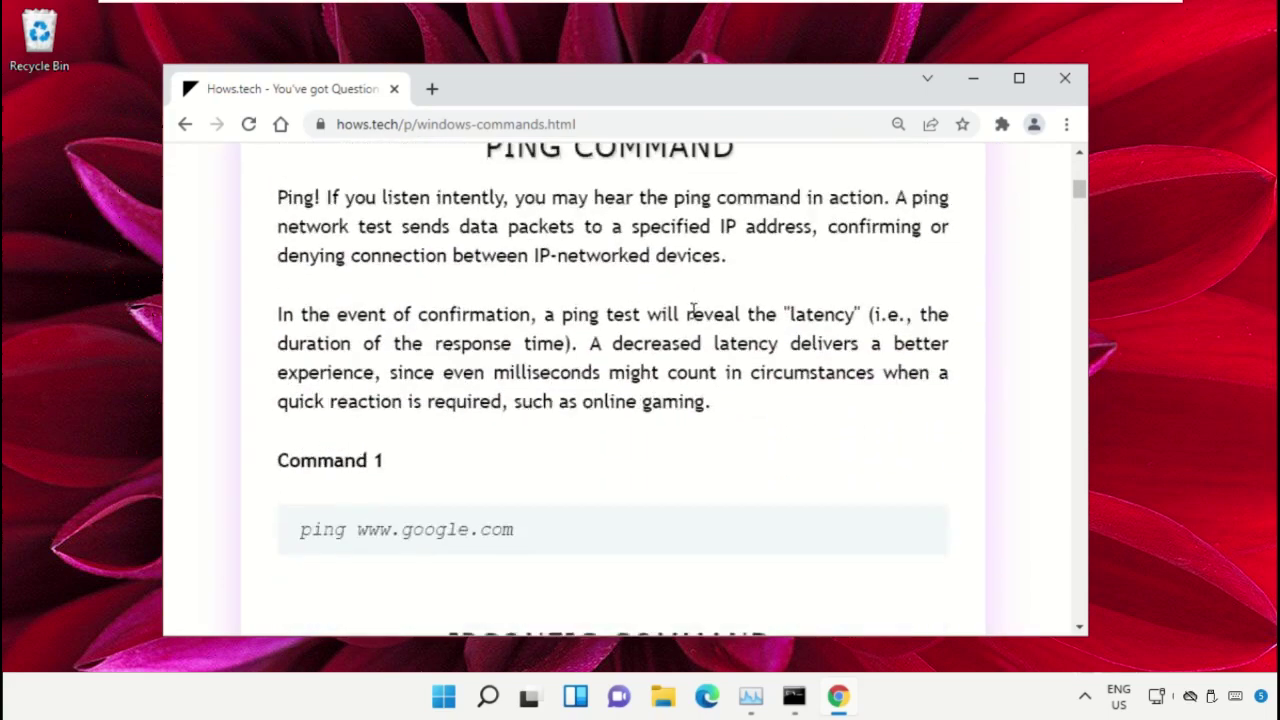
{"action": "scroll", "coordinate": [586, 308], "scroll_direction": "down", "scroll_amount": 12}
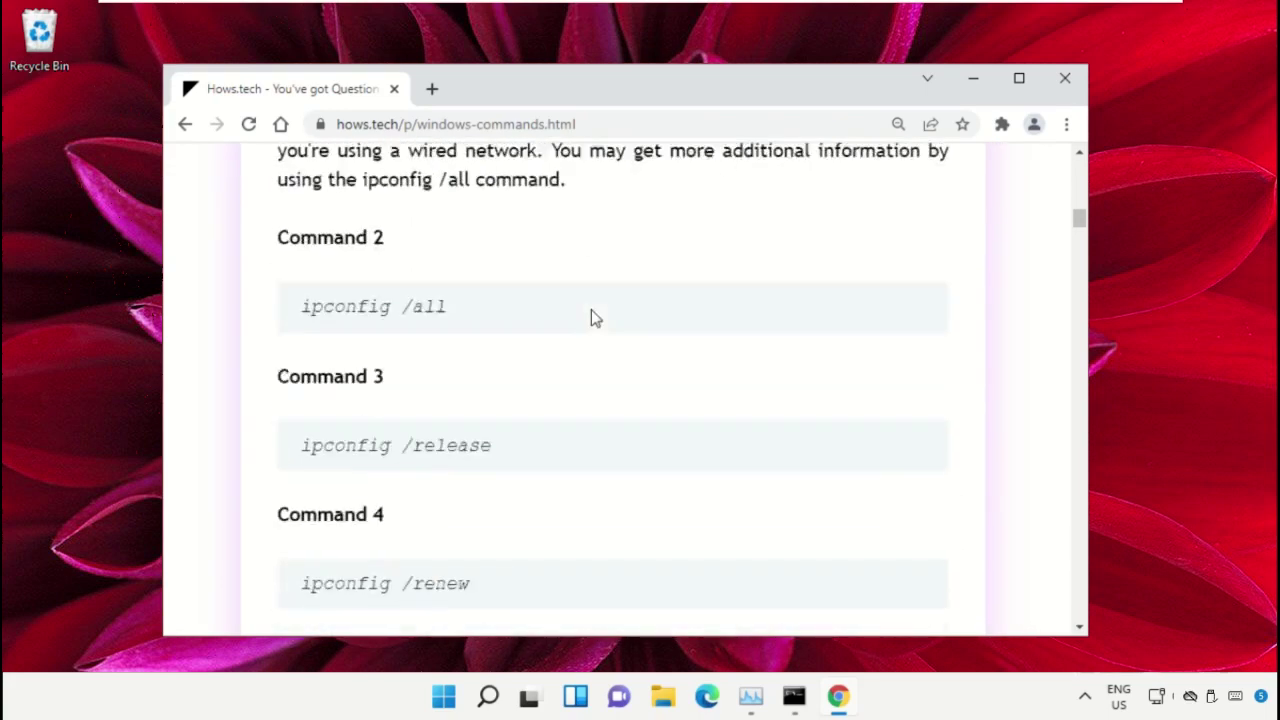
{"action": "scroll", "coordinate": [617, 297], "scroll_direction": "down", "scroll_amount": 10}
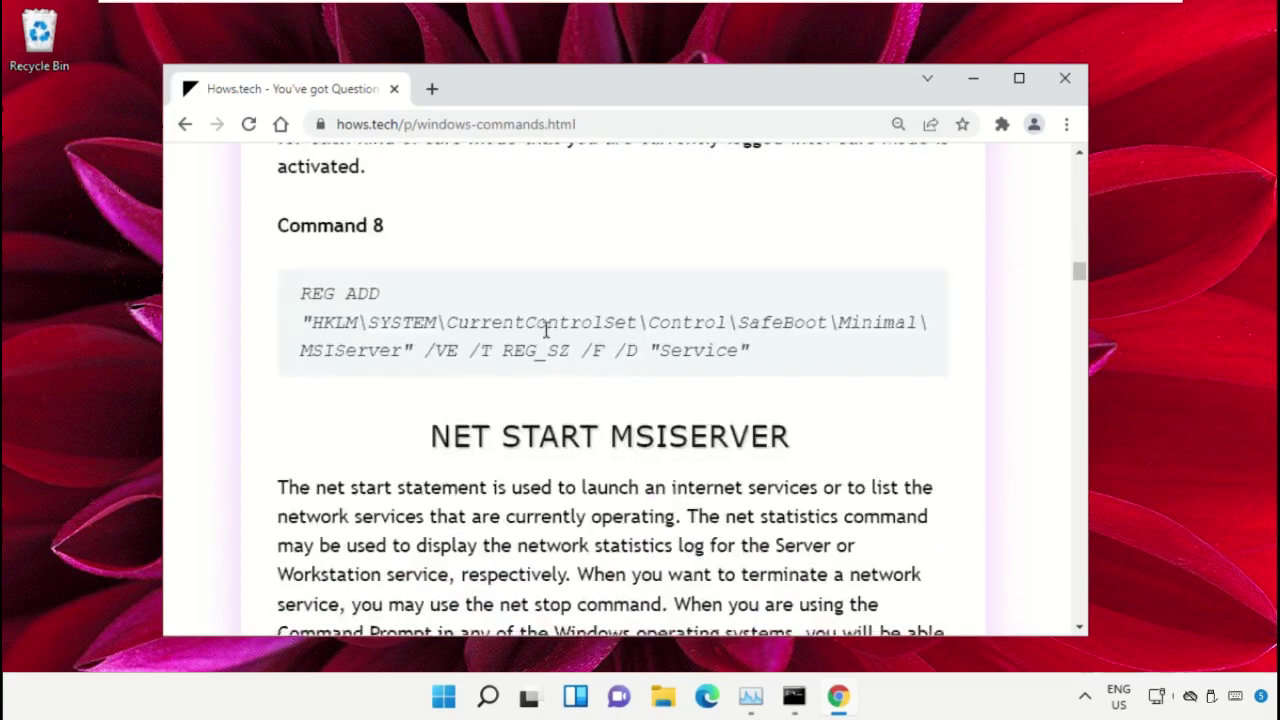
{"action": "scroll", "coordinate": [543, 343], "scroll_direction": "down", "scroll_amount": 8}
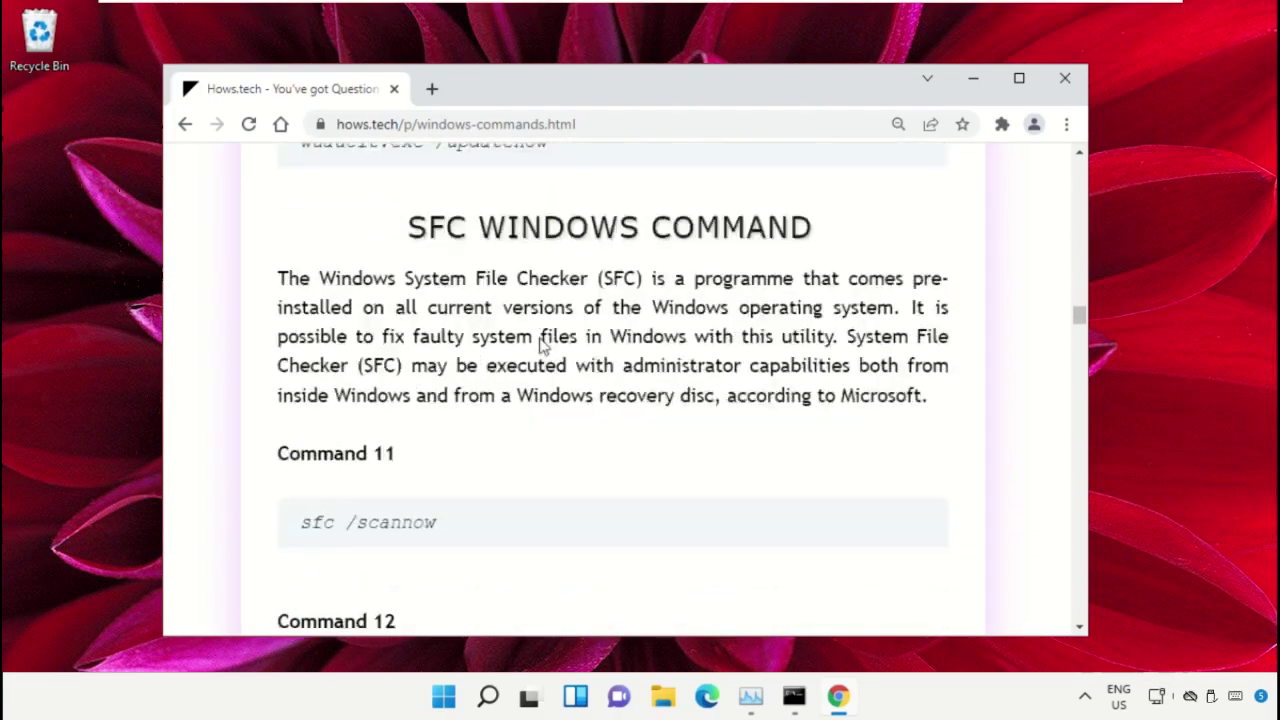
{"action": "scroll", "coordinate": [418, 352], "scroll_direction": "down", "scroll_amount": 2}
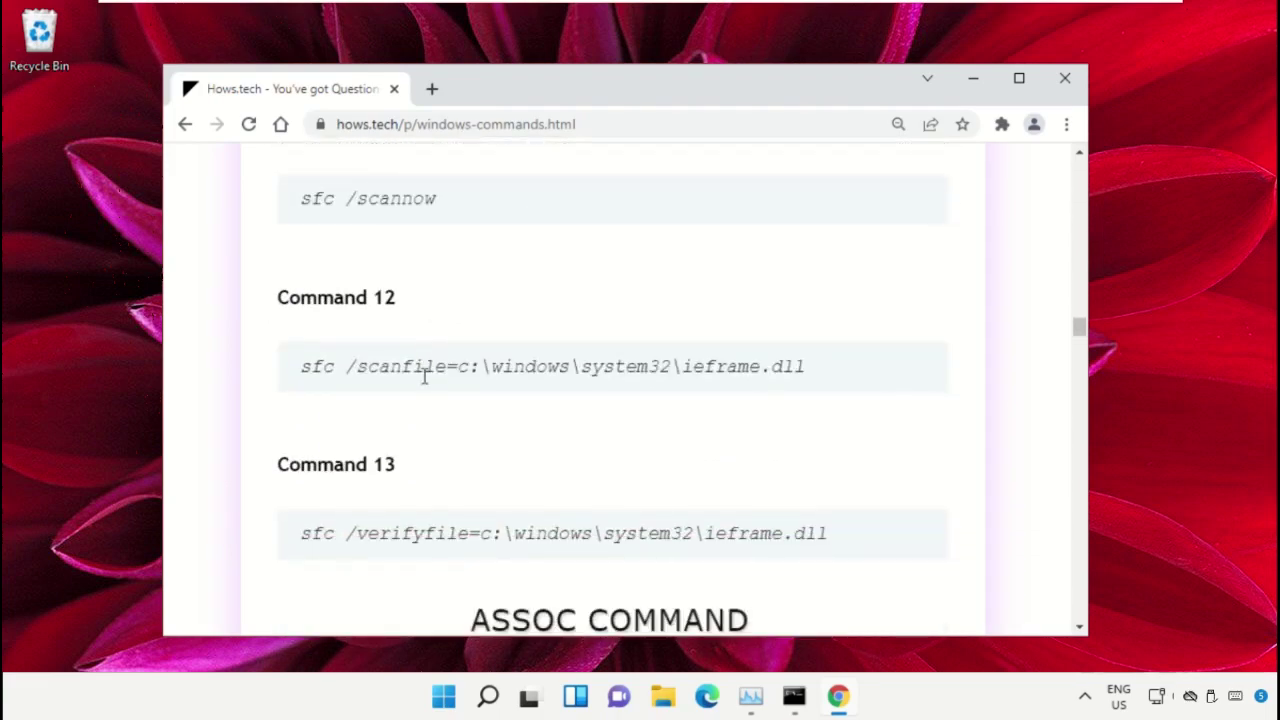
{"action": "triple_click", "coordinate": [454, 366]}
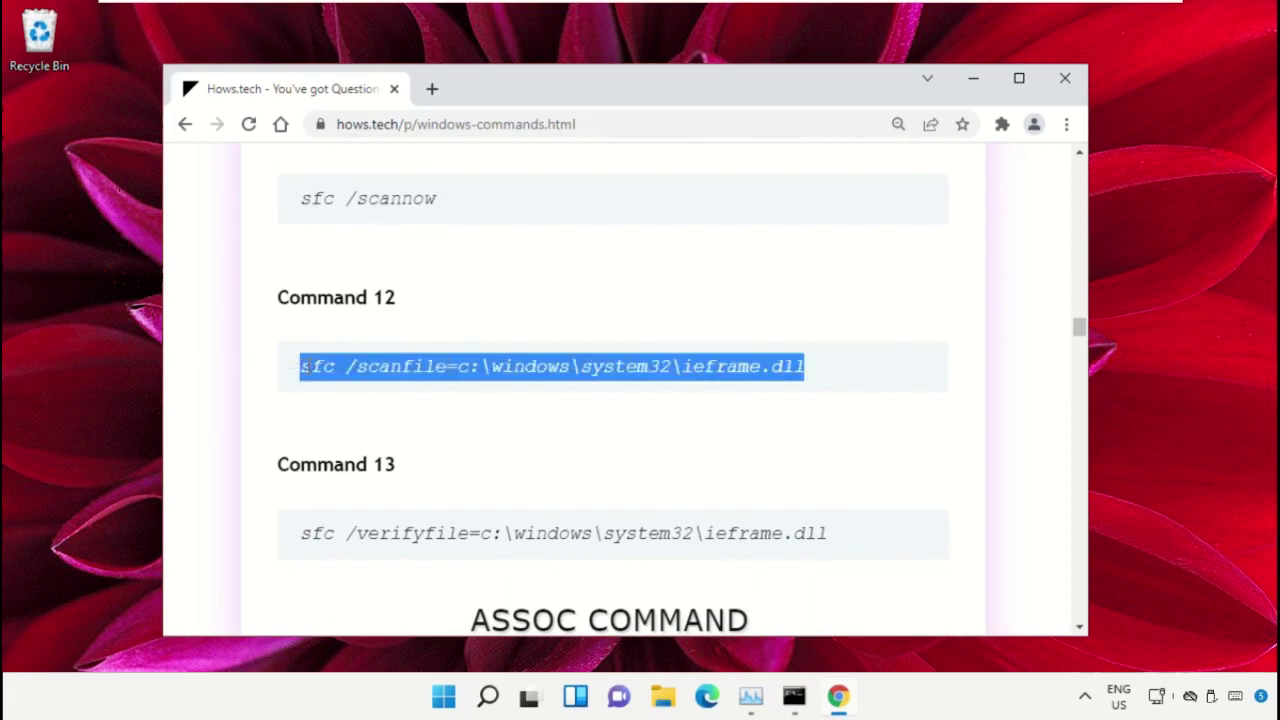
{"action": "left_click", "coordinate": [705, 398]}
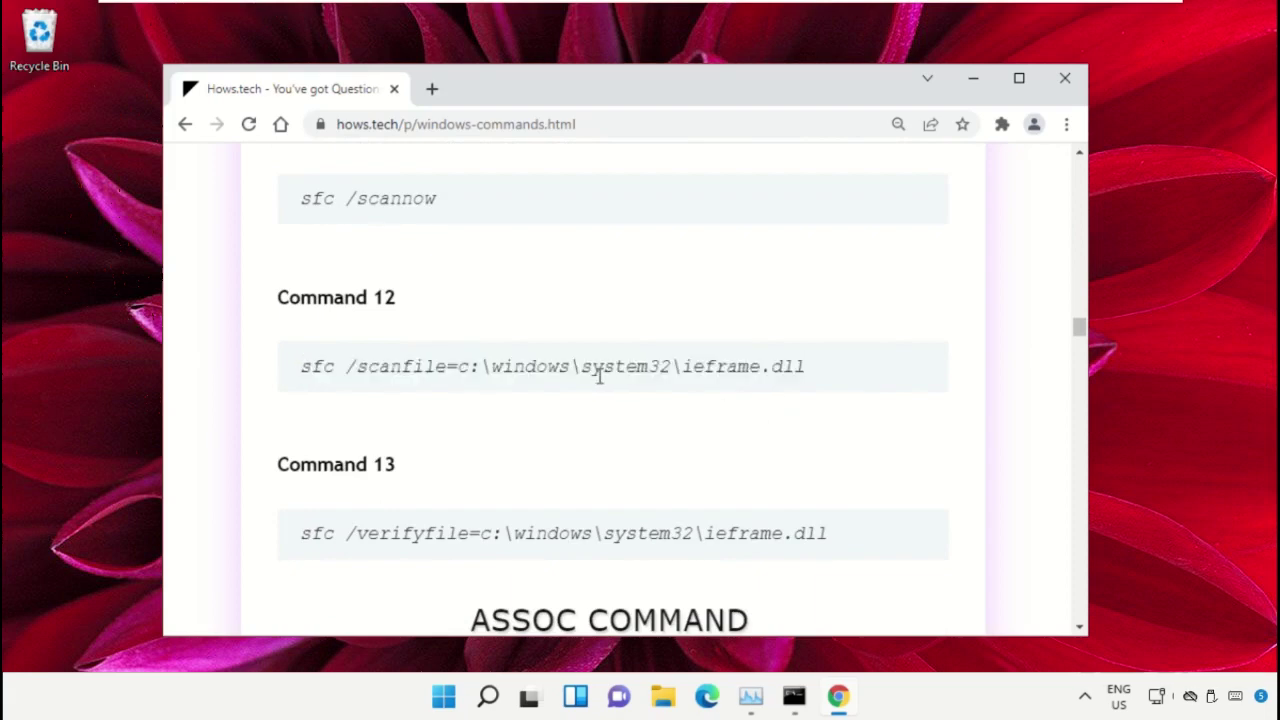
{"action": "triple_click", "coordinate": [508, 366]}
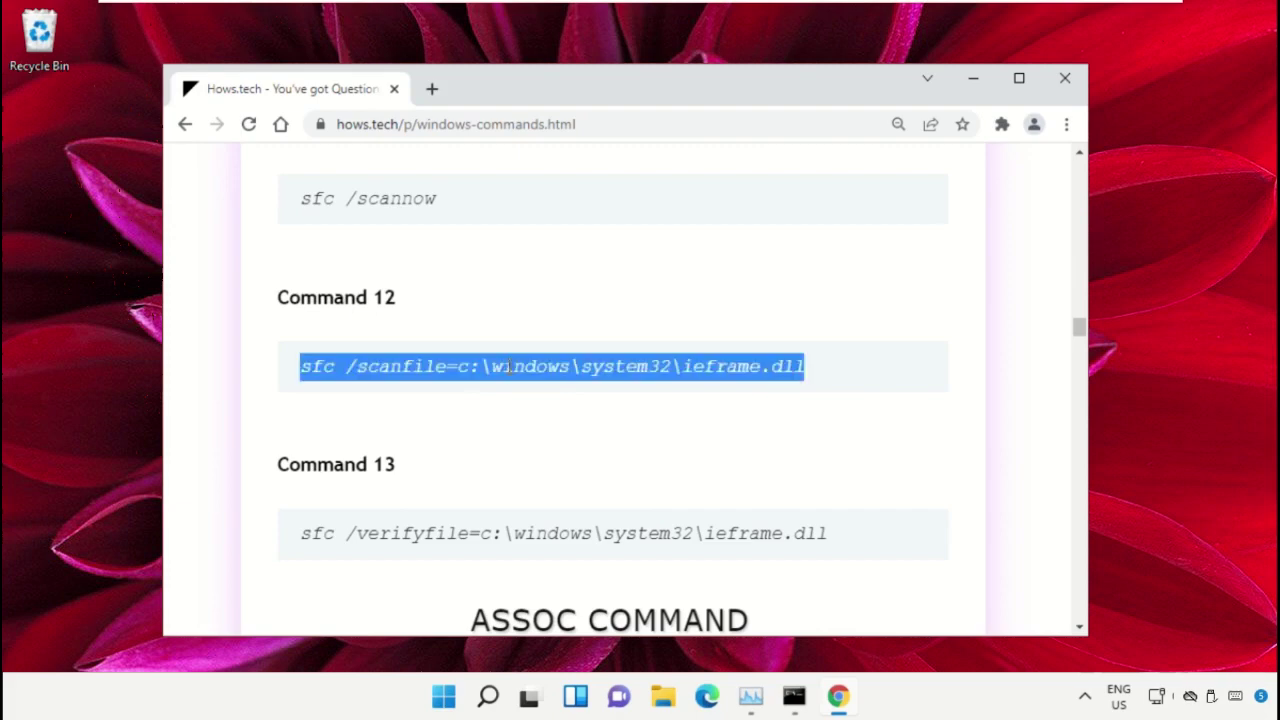
{"action": "right_click", "coordinate": [510, 368]}
{"action": "left_click", "coordinate": [557, 387]}
- Switch to the administrator command prompt and run sfc /scanfile=c:\windows\system32\ieframe.dll
{"action": "left_click", "coordinate": [794, 698]}
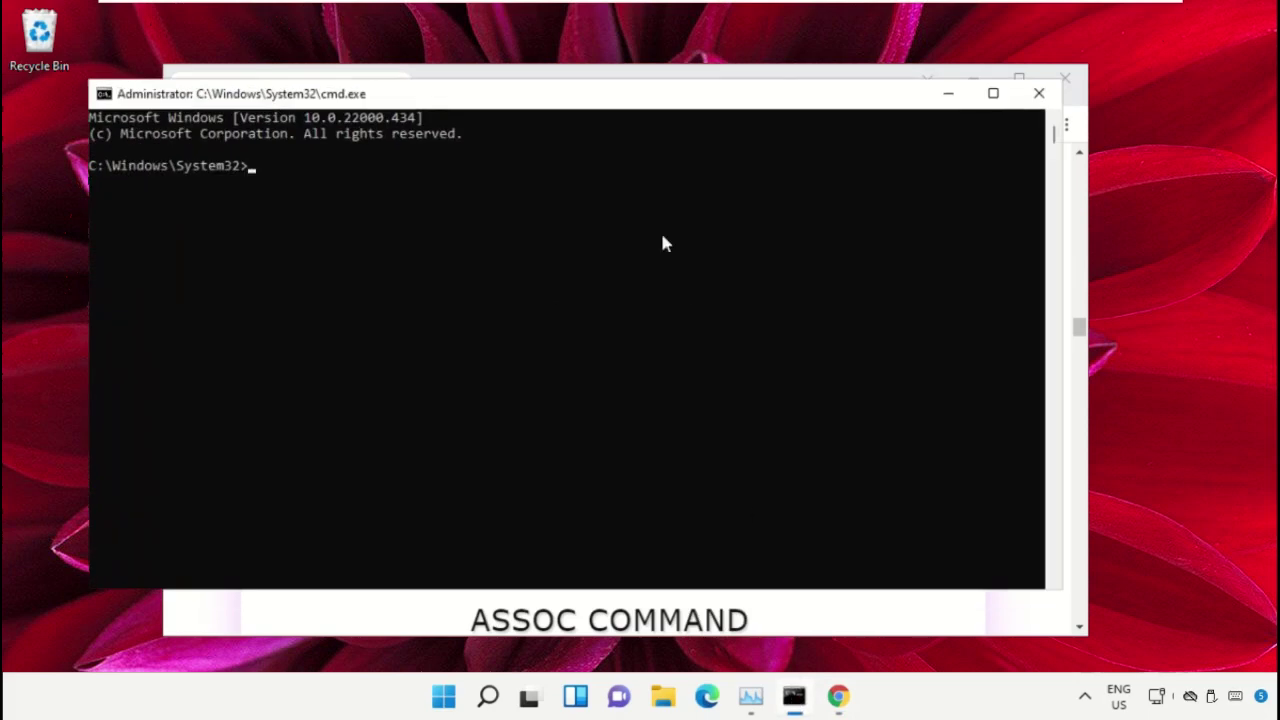
{"action": "left_click_drag", "start_coordinate": [598, 104], "coordinate": [654, 129]}
{"action": "type", "text": "sfc /scanfile=c:\\windows\\system32\\ieframe.dll"}
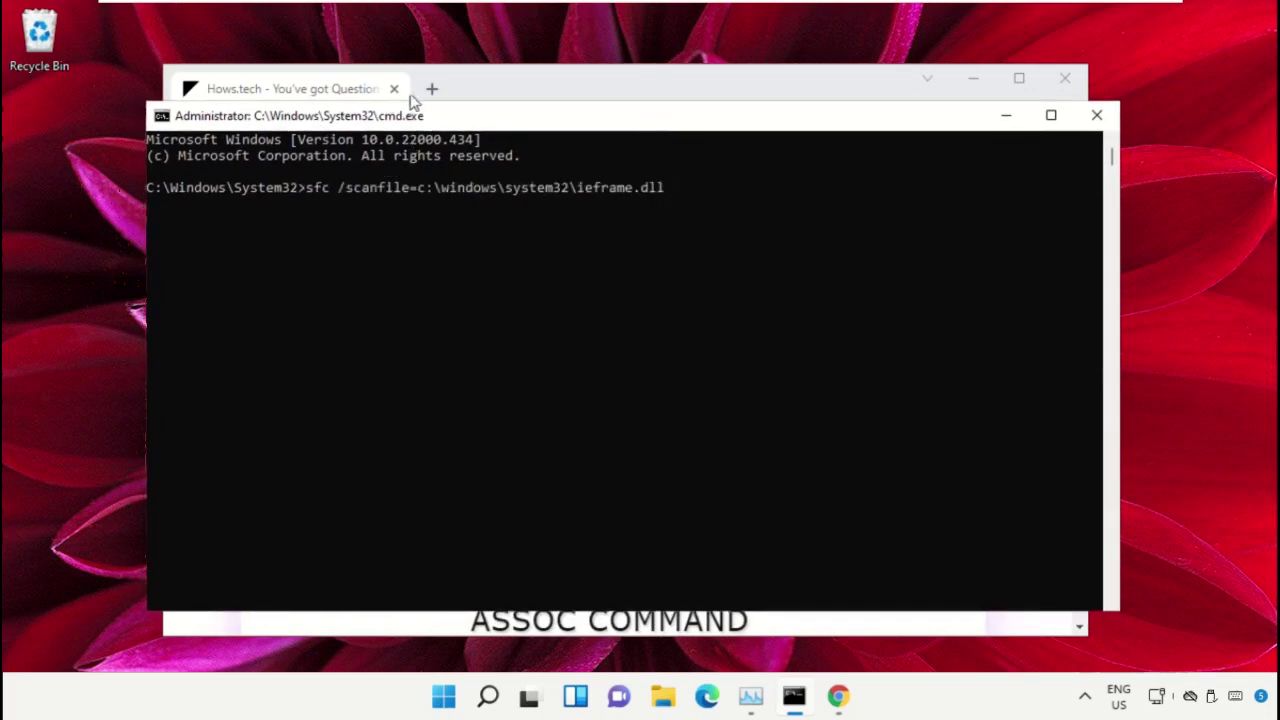
{"action": "key", "text": "Return"}
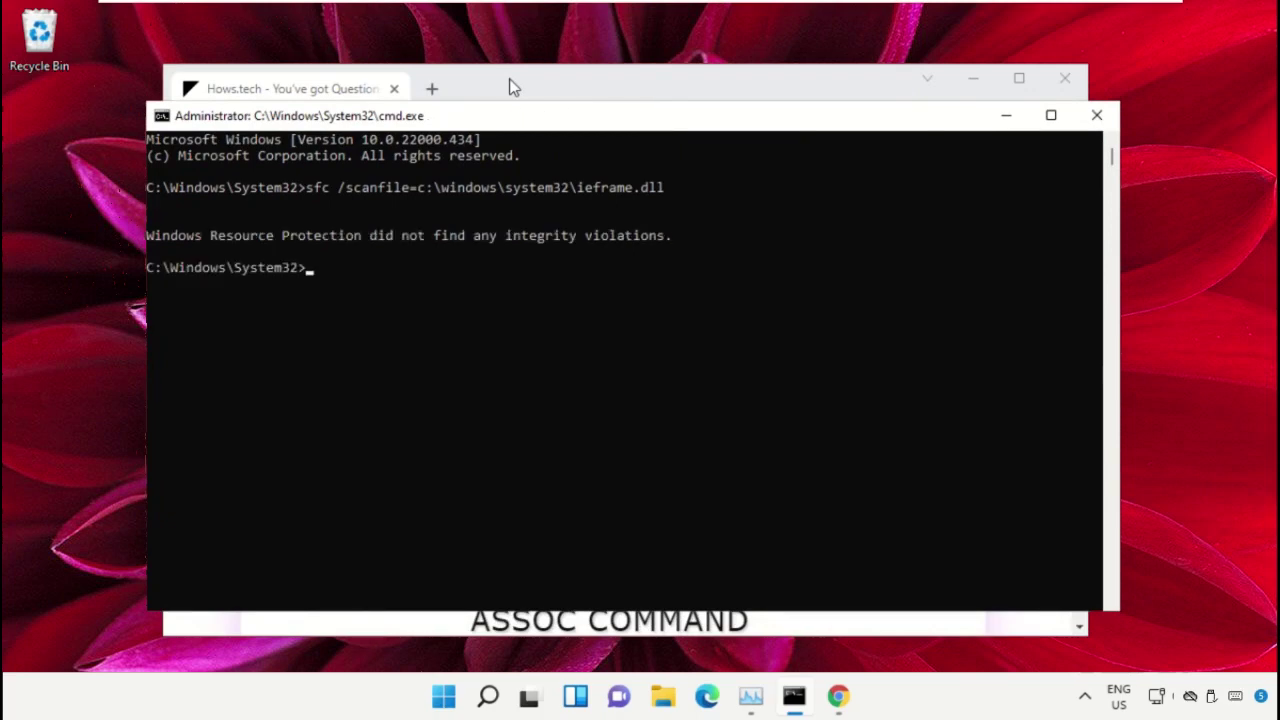
- Return to the Hows.tech page in Chrome and copy Command 13, sfc /verifyfile=c:\windows\system32\ieframe.dll
{"action": "left_click", "coordinate": [511, 87]}
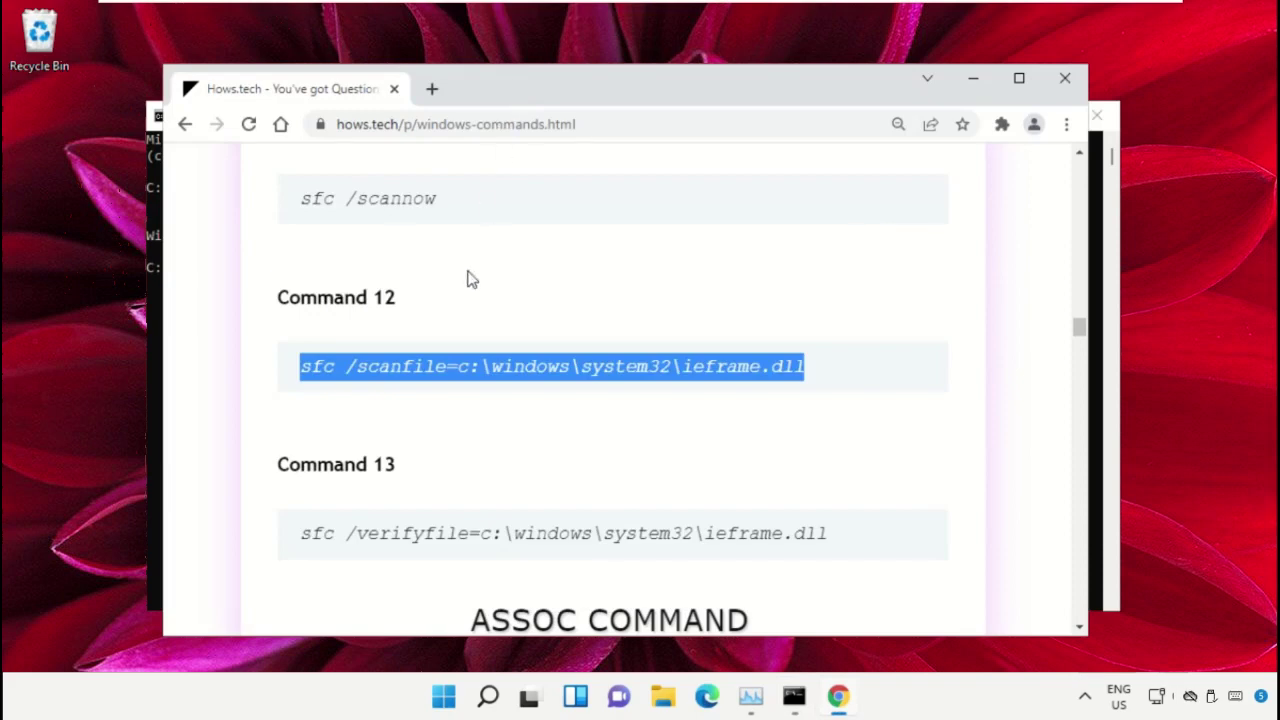
{"action": "scroll", "coordinate": [470, 280], "scroll_direction": "down", "scroll_amount": 1}
{"action": "triple_click", "coordinate": [418, 440]}
{"action": "right_click", "coordinate": [416, 448]}
{"action": "left_click", "coordinate": [505, 457]}
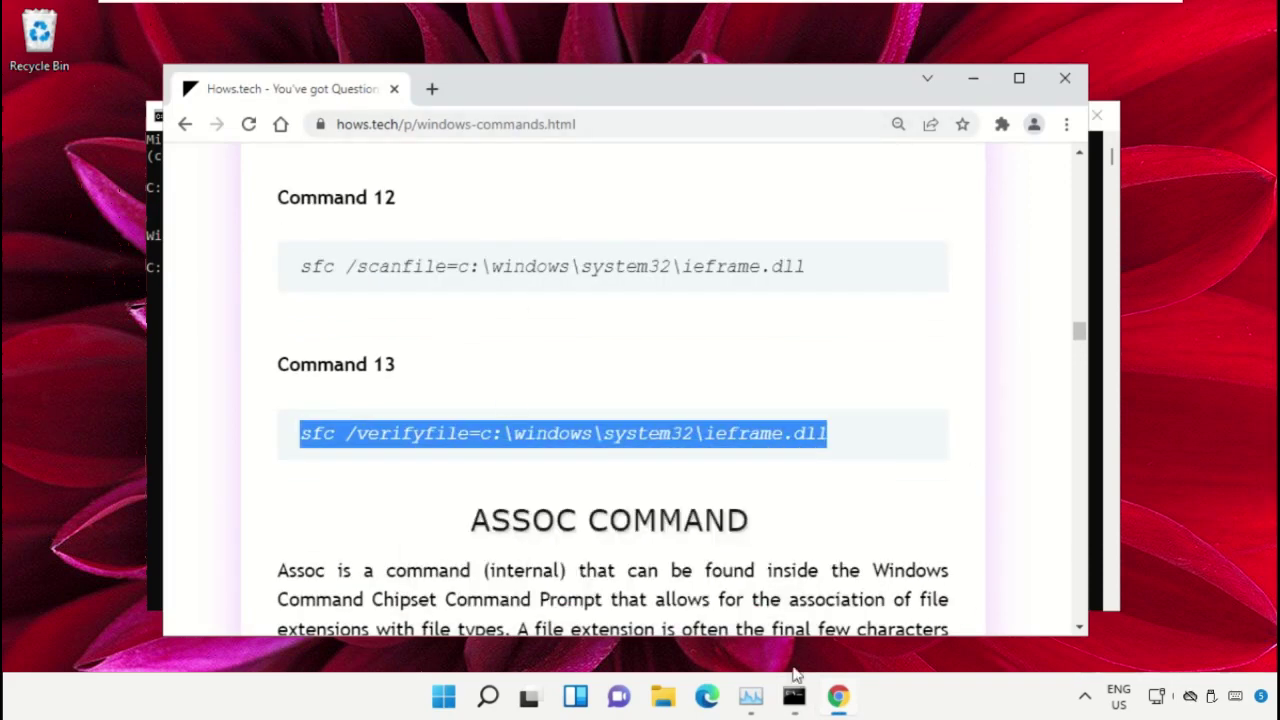
- Run sfc /verifyfile=c:\windows\system32\ieframe.dll in the administrator command prompt, and clear away the prompt and browser windows
{"action": "left_click", "coordinate": [793, 697]}
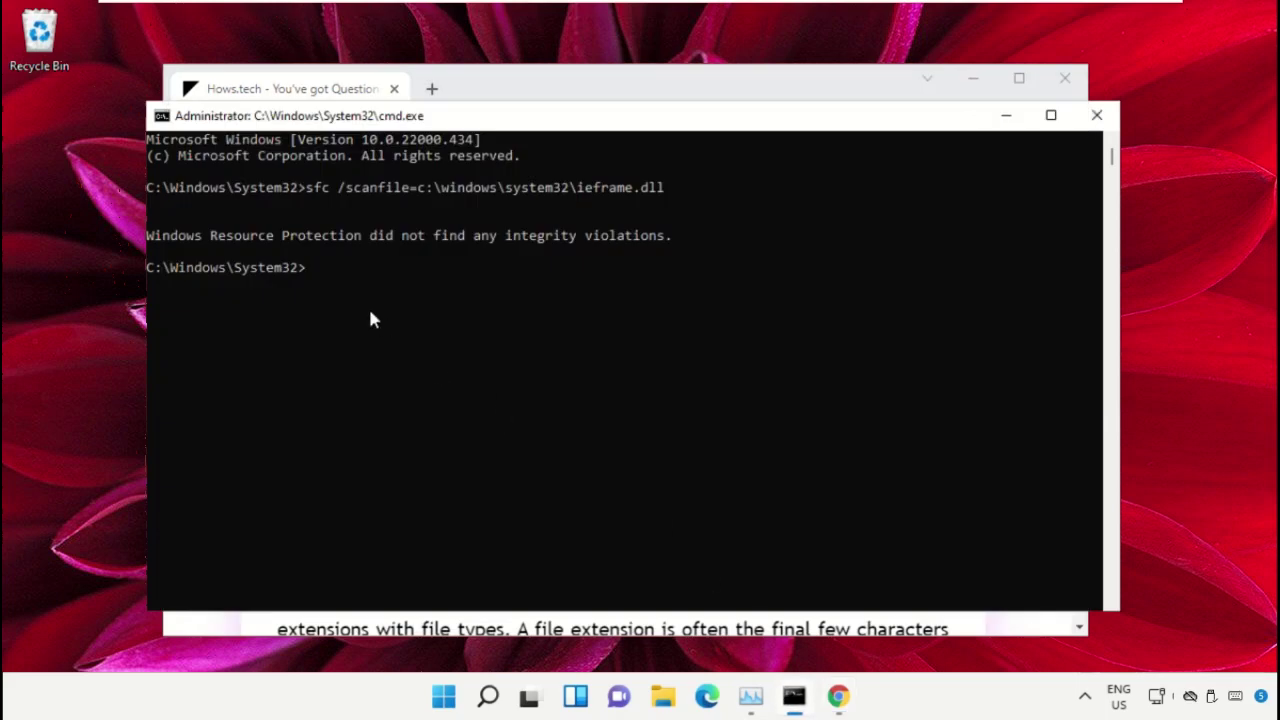
{"action": "key", "text": "ctrl+v"}
{"action": "key", "text": "Return"}
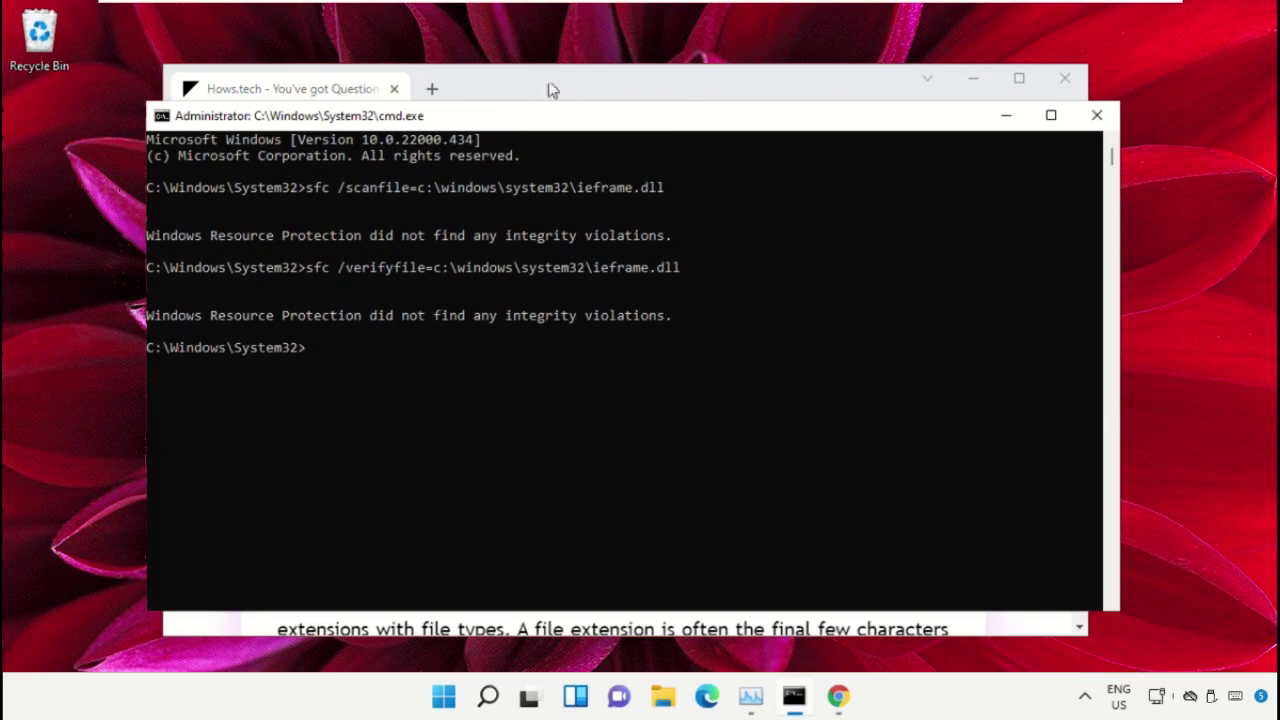
{"action": "left_click", "coordinate": [1097, 117]}
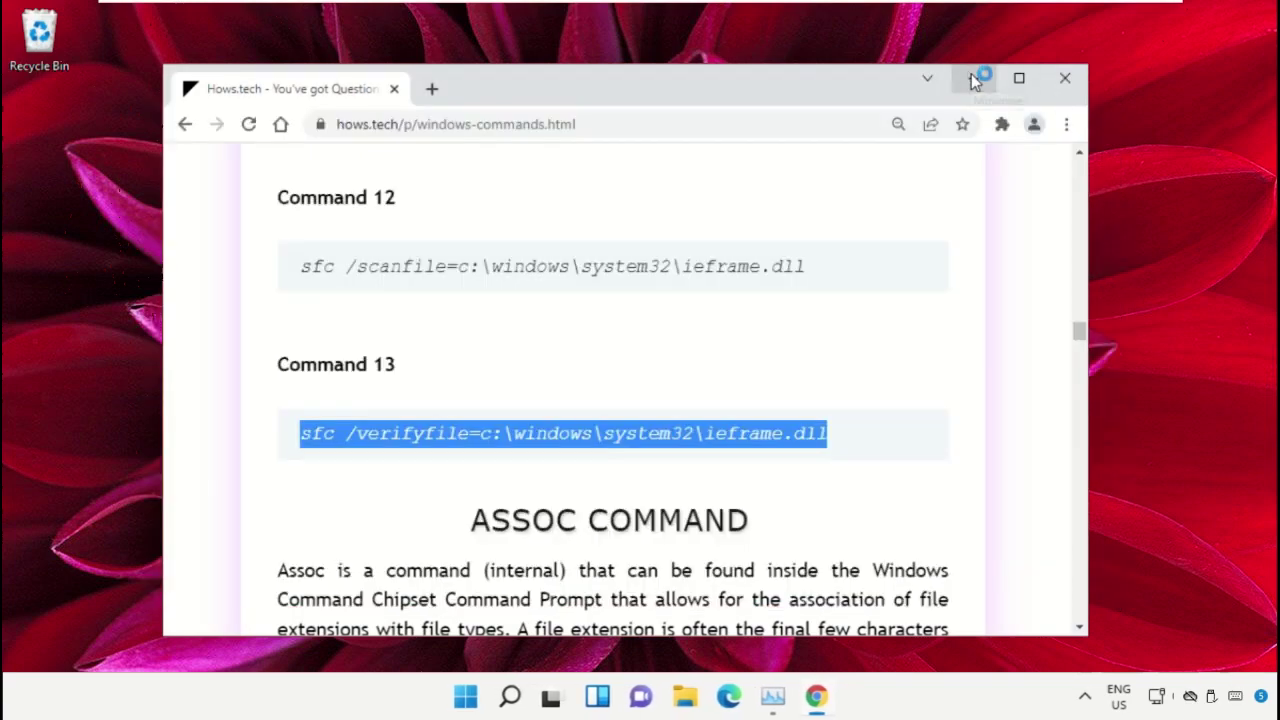
{"action": "left_click", "coordinate": [975, 80]}
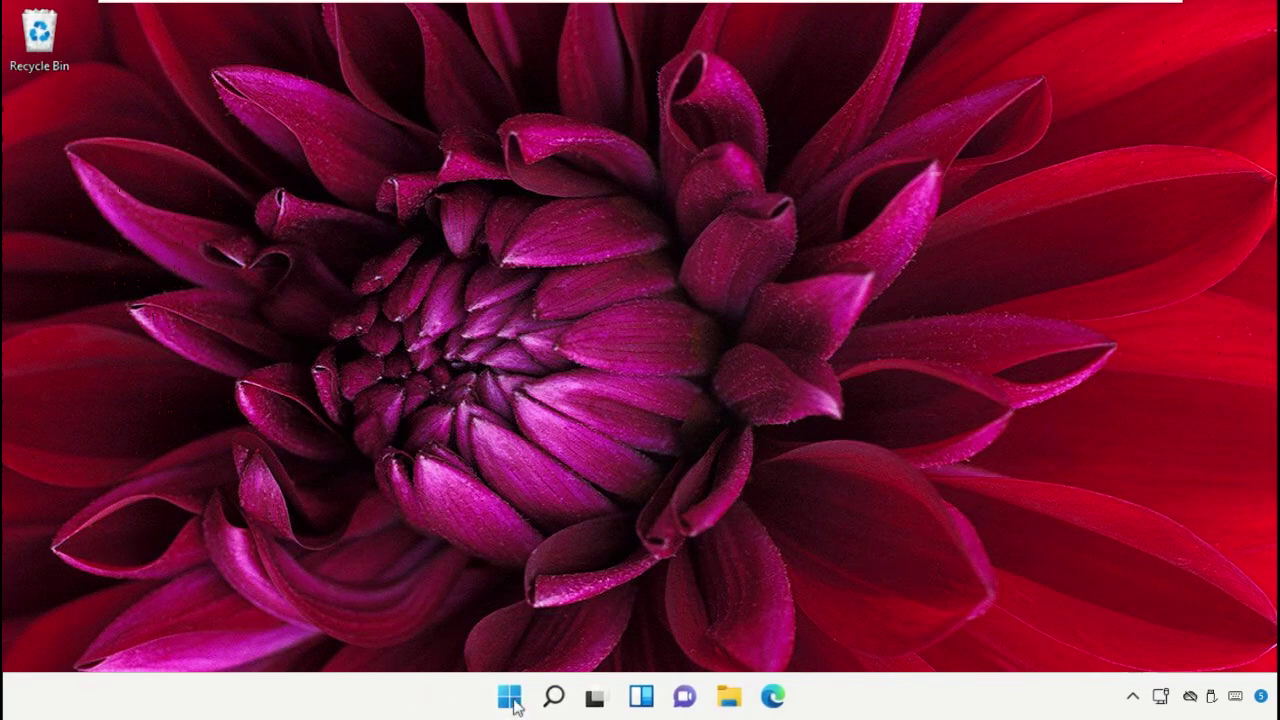
- Search Windows for "View Advanced System Settings" and open the System Properties dialog
{"action": "left_click", "coordinate": [553, 698]}
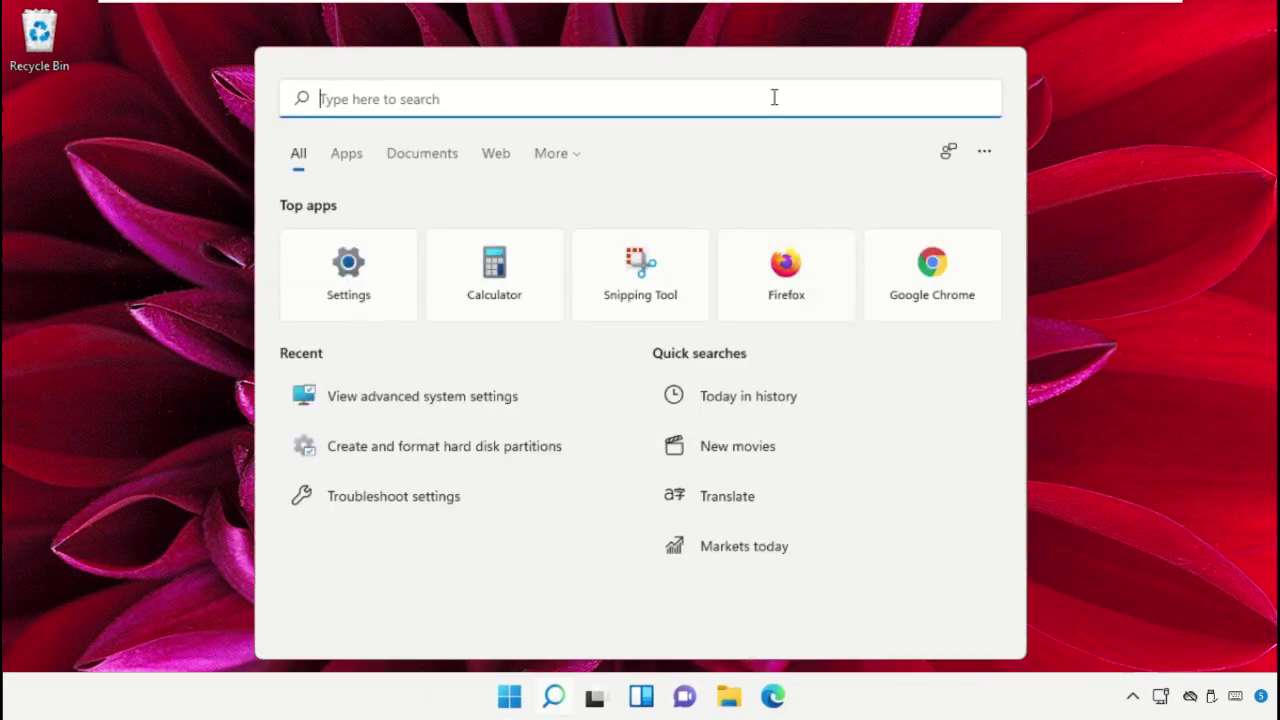
{"action": "type", "text": "View Advanced System Settings"}
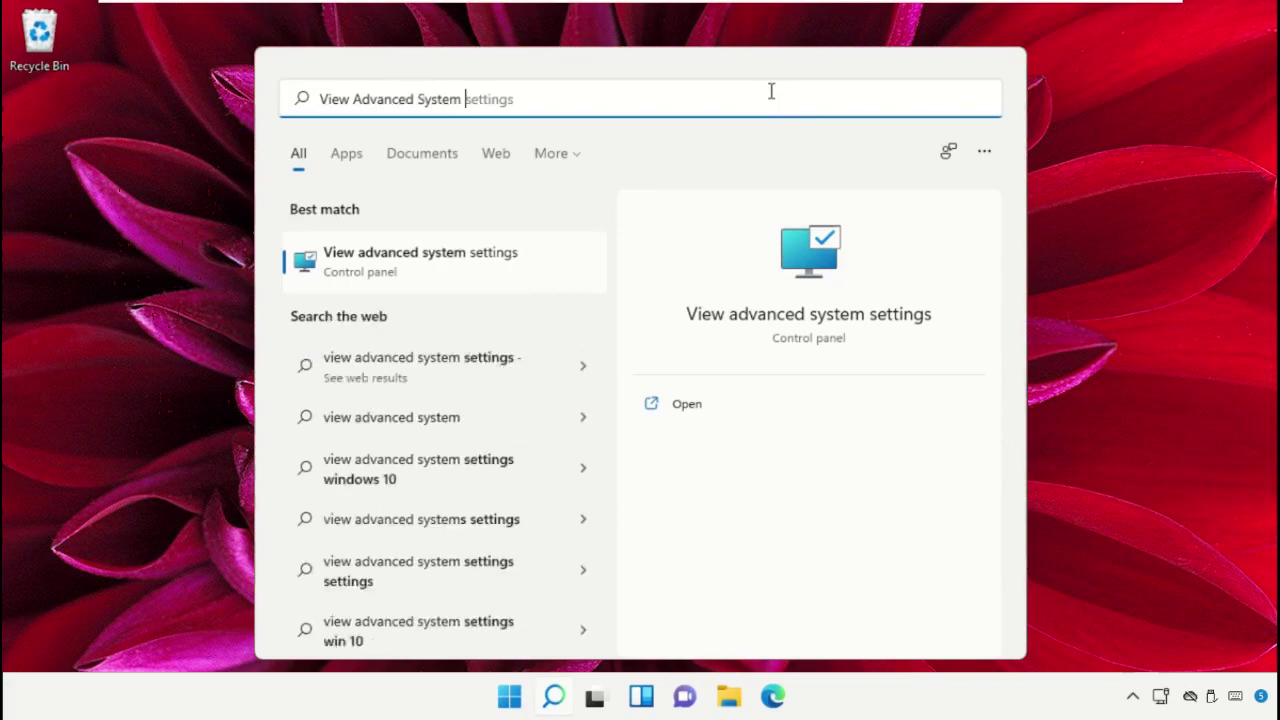
{"action": "left_click", "coordinate": [486, 267]}
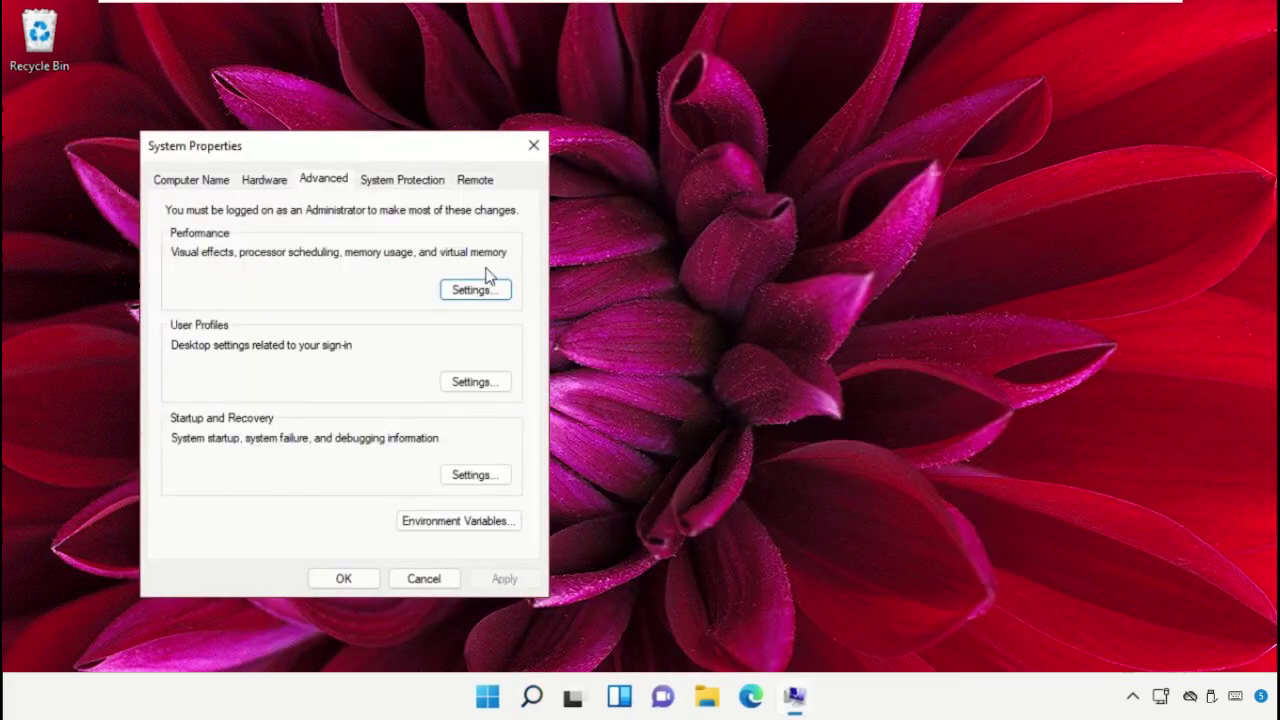
{"action": "left_click_drag", "start_coordinate": [441, 158], "coordinate": [681, 91]}
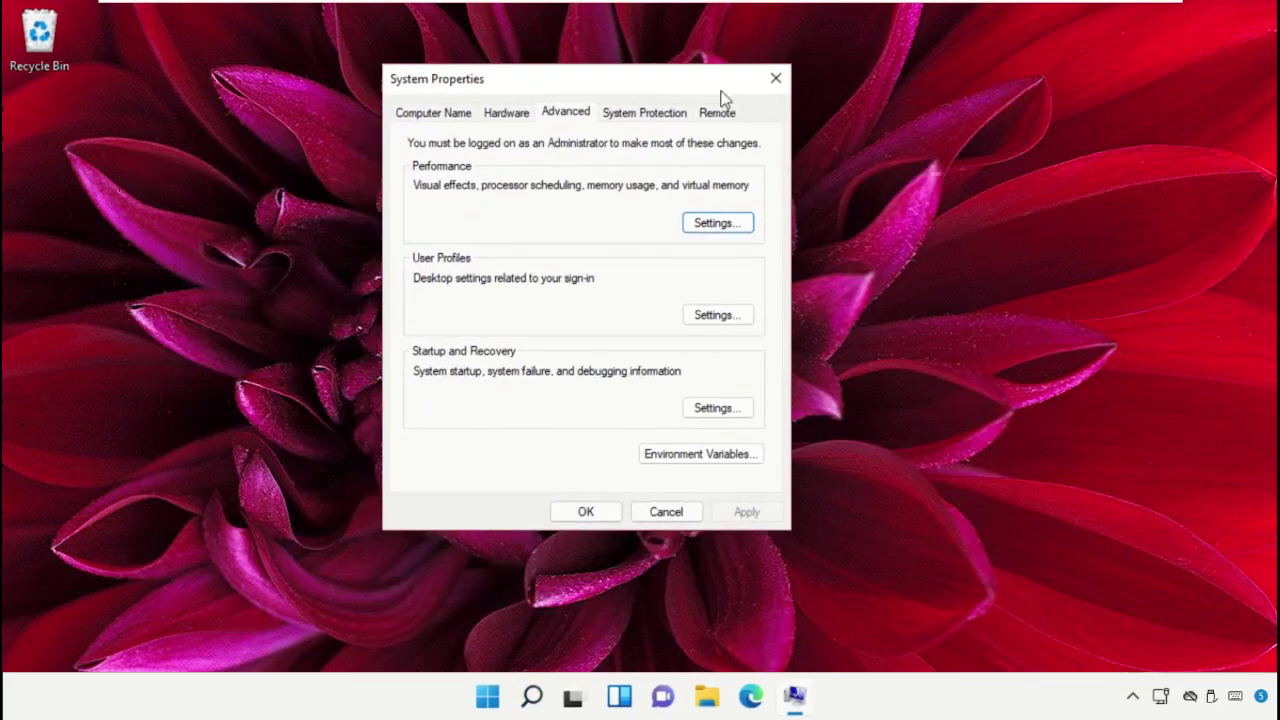
- Open the Virtual Memory settings from the advanced Performance Options
{"action": "left_click", "coordinate": [728, 226]}
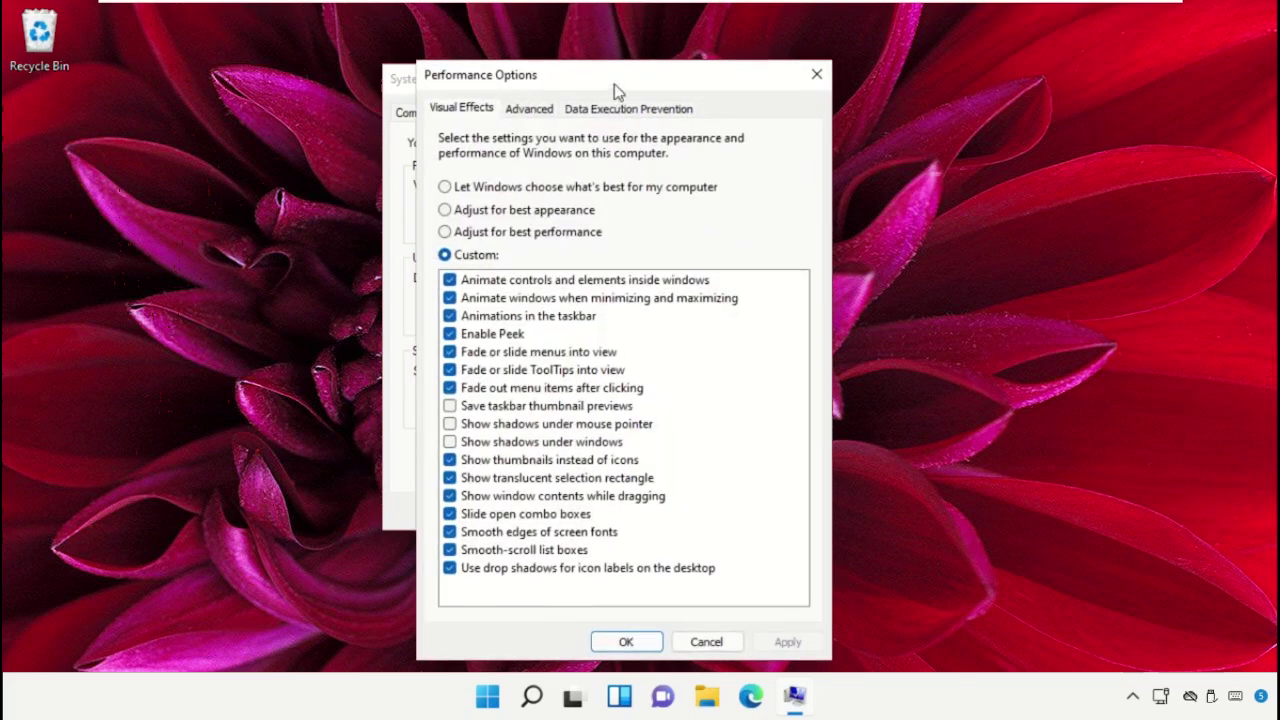
{"action": "left_click_drag", "start_coordinate": [613, 85], "coordinate": [606, 64]}
{"action": "left_click", "coordinate": [524, 89]}
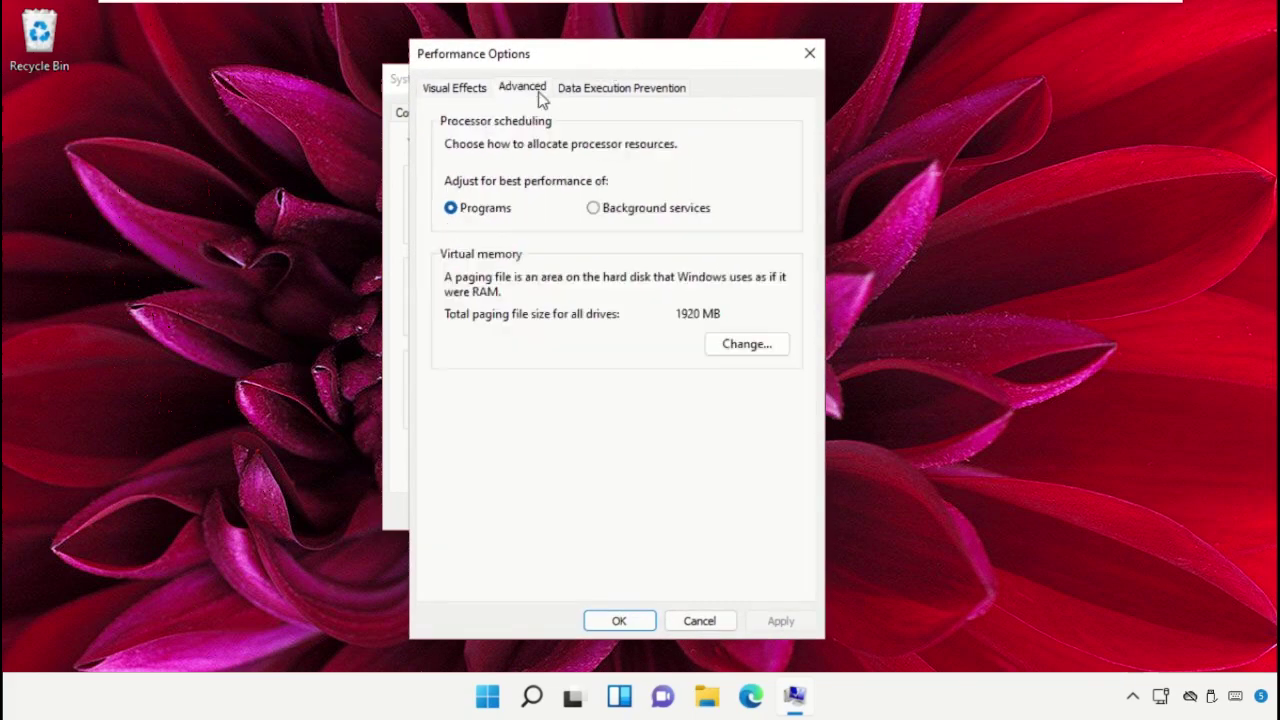
{"action": "left_click", "coordinate": [748, 343]}
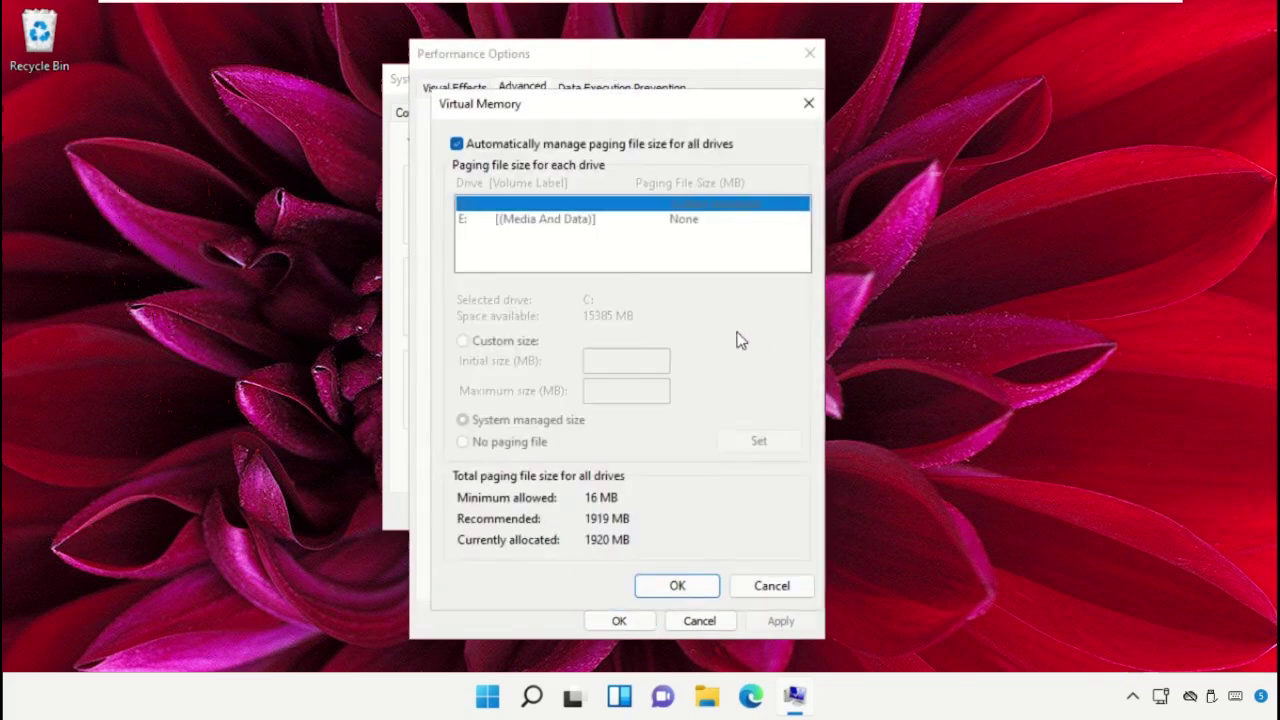
- Disable automatic paging file management for all drives and set drive E: (Media And Data) to No paging file
{"action": "left_click", "coordinate": [457, 145]}
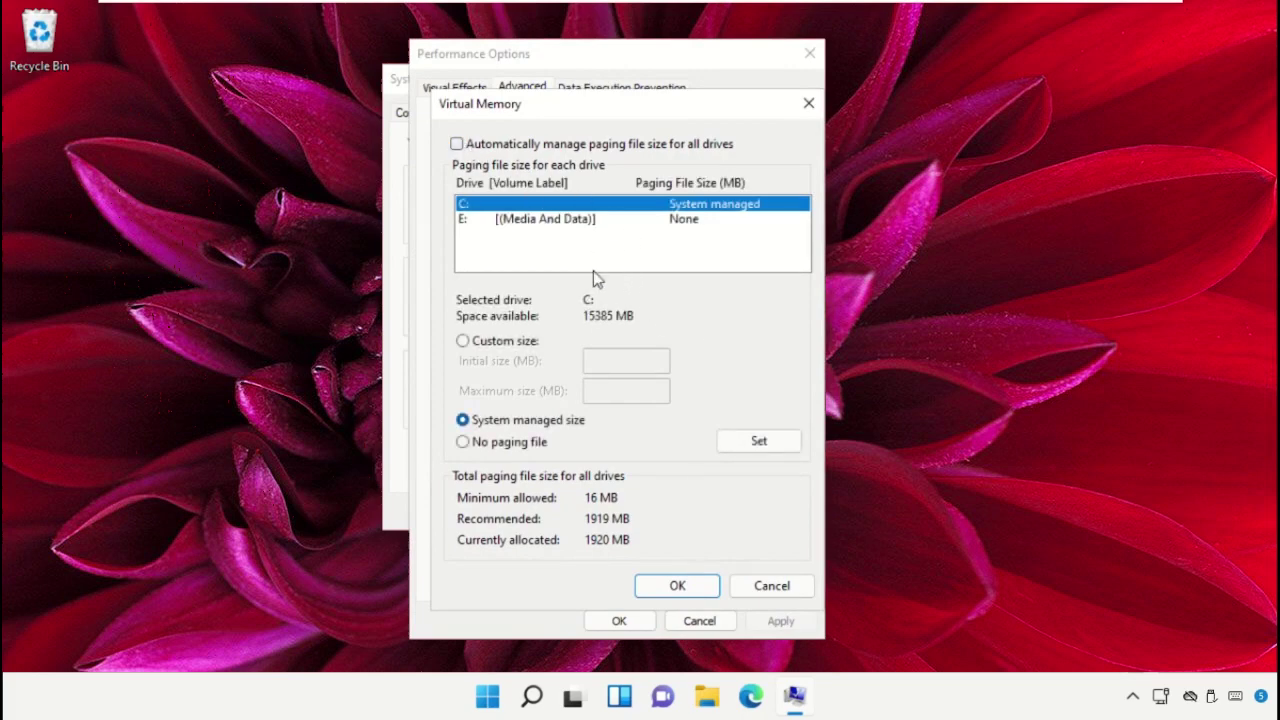
{"action": "left_click", "coordinate": [583, 222]}
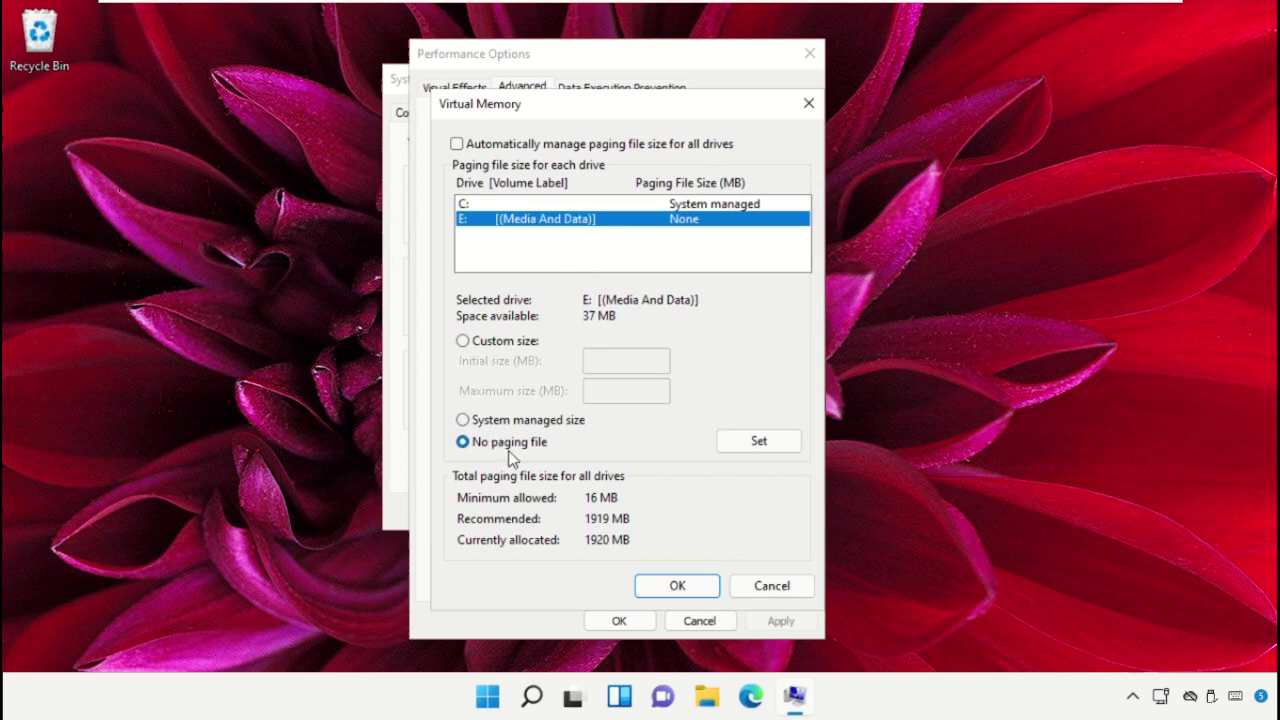
{"action": "left_click", "coordinate": [752, 448]}
{"action": "left_click", "coordinate": [652, 586]}
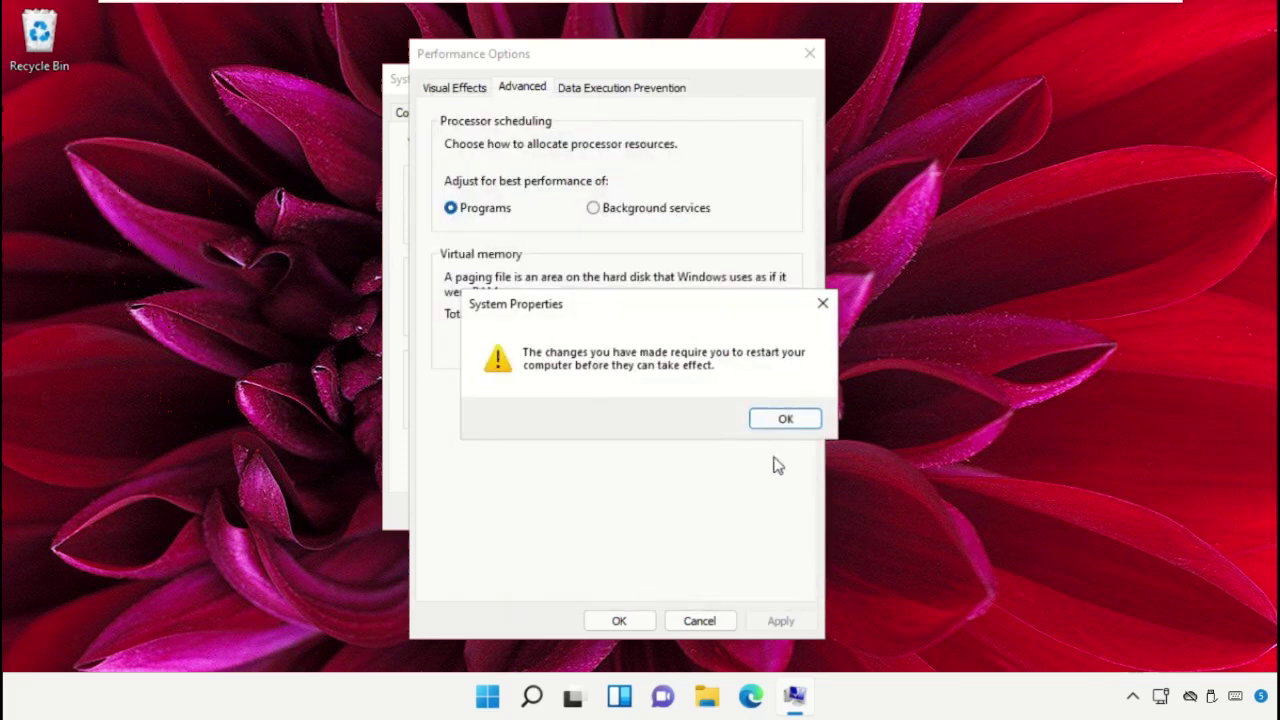
{"action": "left_click", "coordinate": [785, 421]}
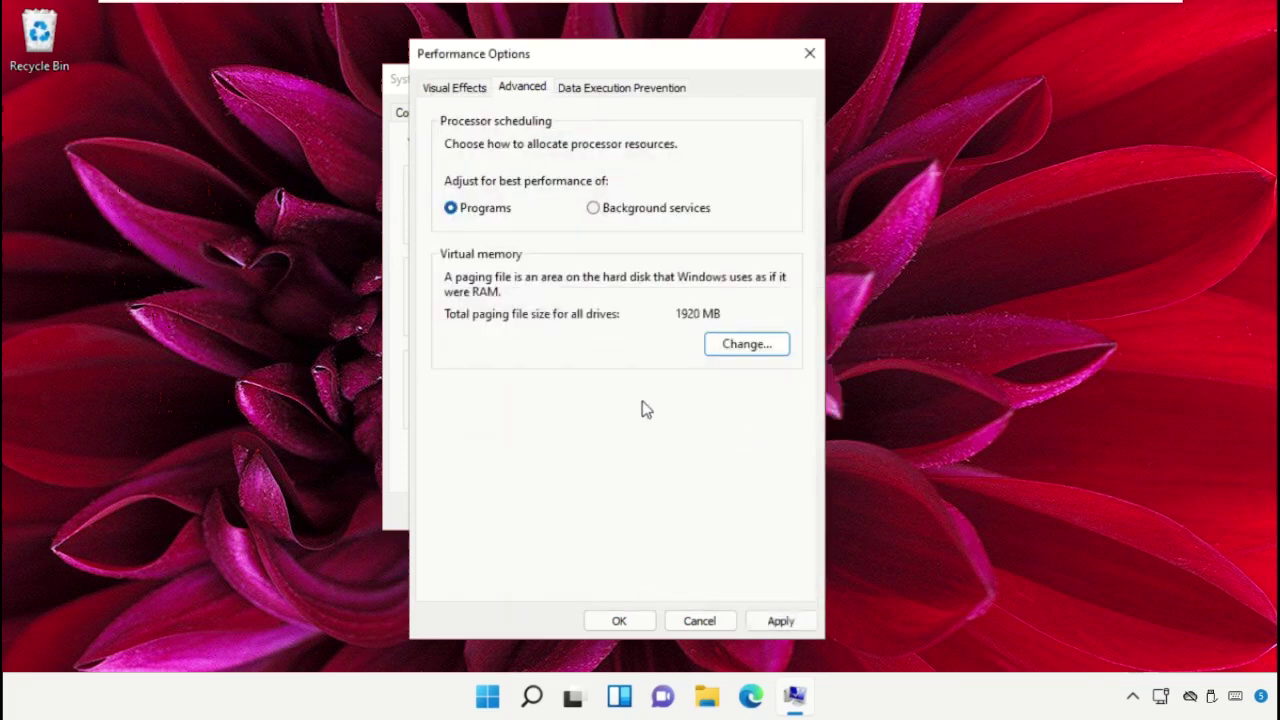
- Apply the performance options, close System Properties, and postpone the computer restart
{"action": "left_click", "coordinate": [775, 621]}
{"action": "left_click", "coordinate": [617, 620]}
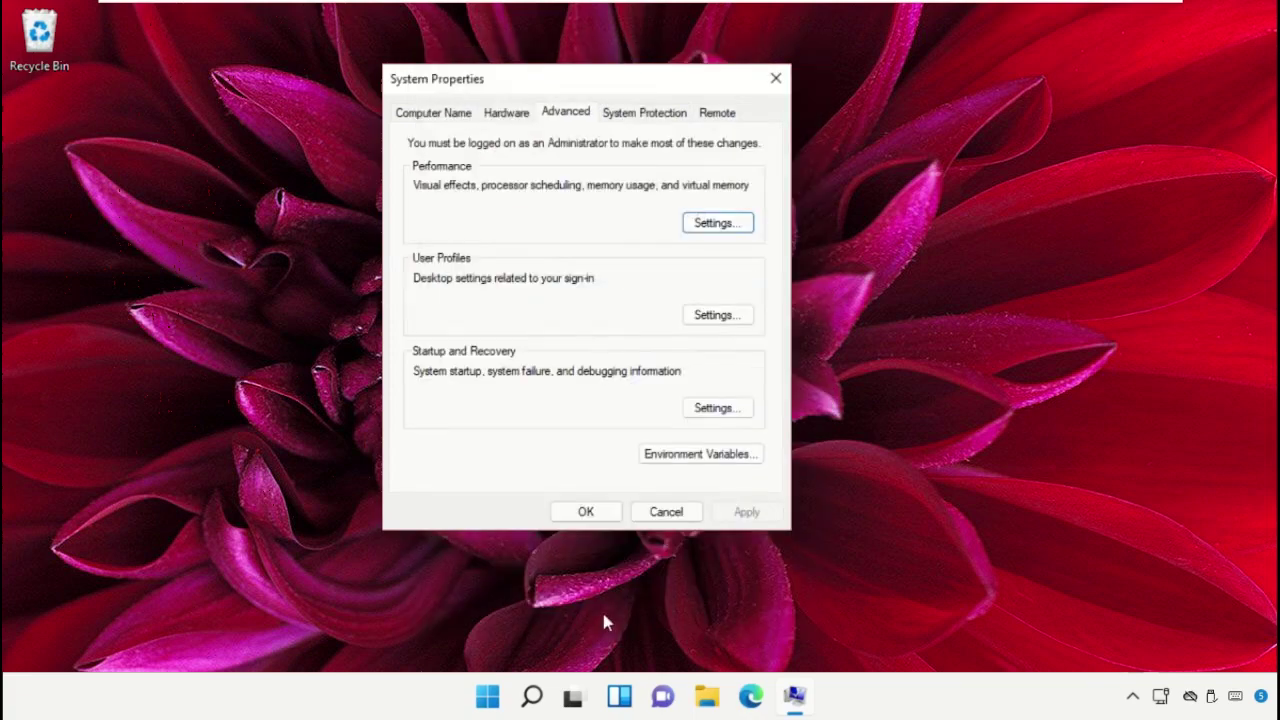
{"action": "left_click", "coordinate": [589, 513]}
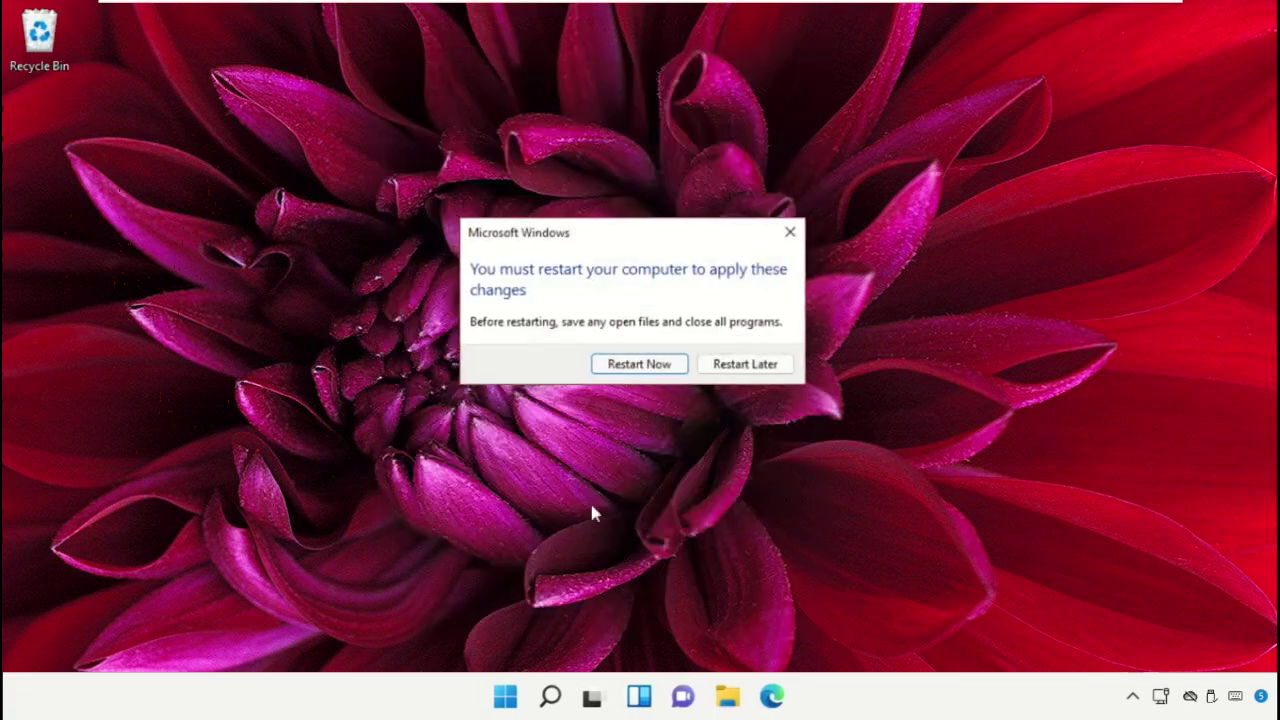
{"action": "left_click", "coordinate": [744, 366]}
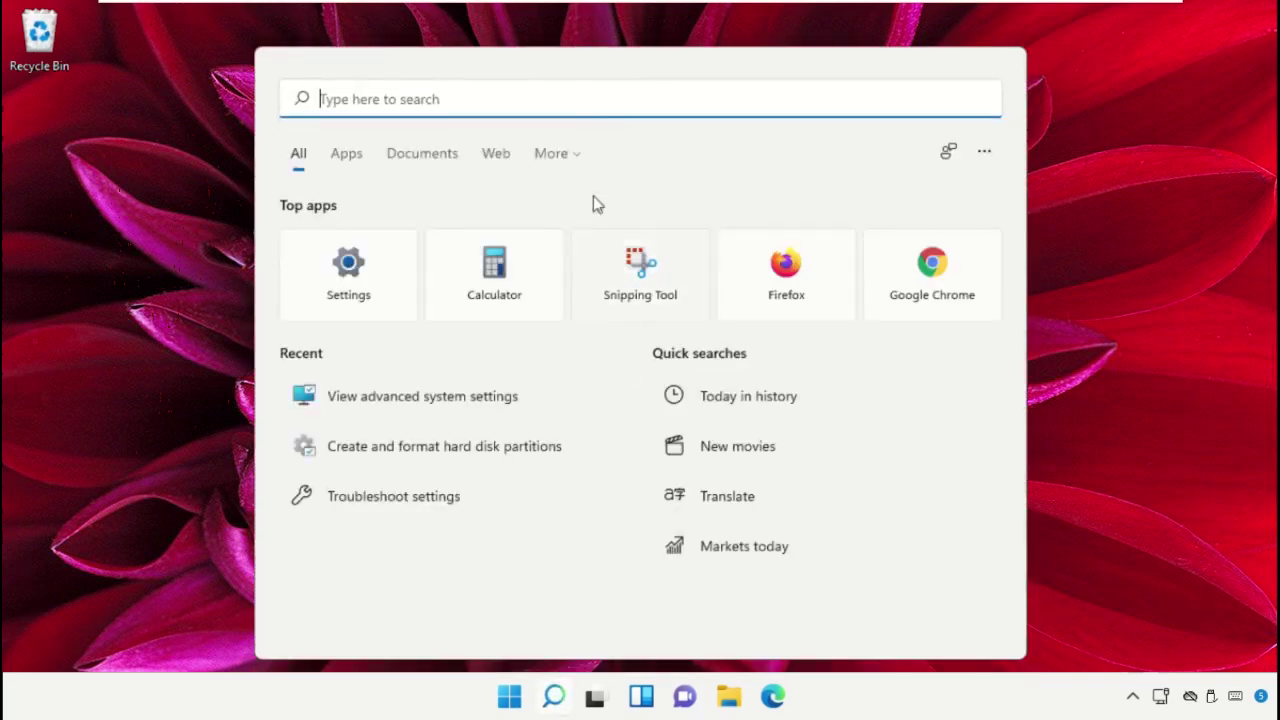
- Search Windows for "cmd" and run Command Prompt as administrator, allowing it to make changes to the device
{"action": "type", "text": "cmd"}
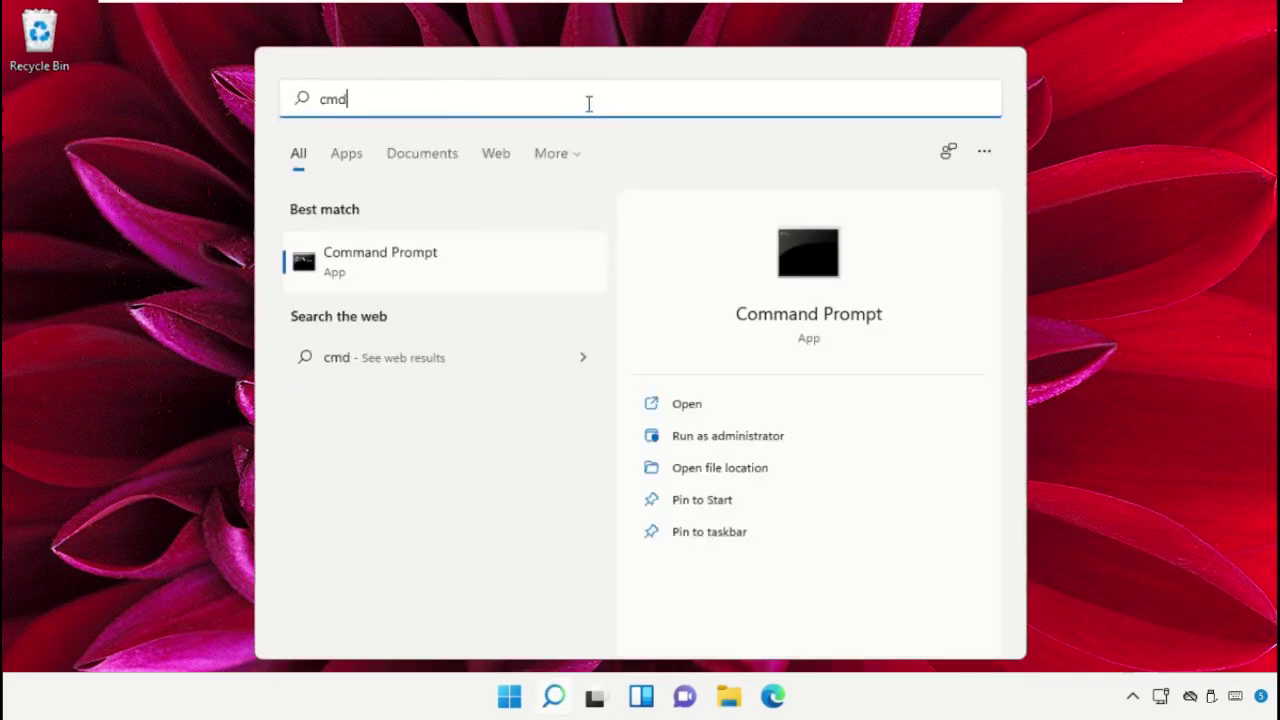
{"action": "right_click", "coordinate": [443, 268]}
{"action": "left_click", "coordinate": [499, 298]}
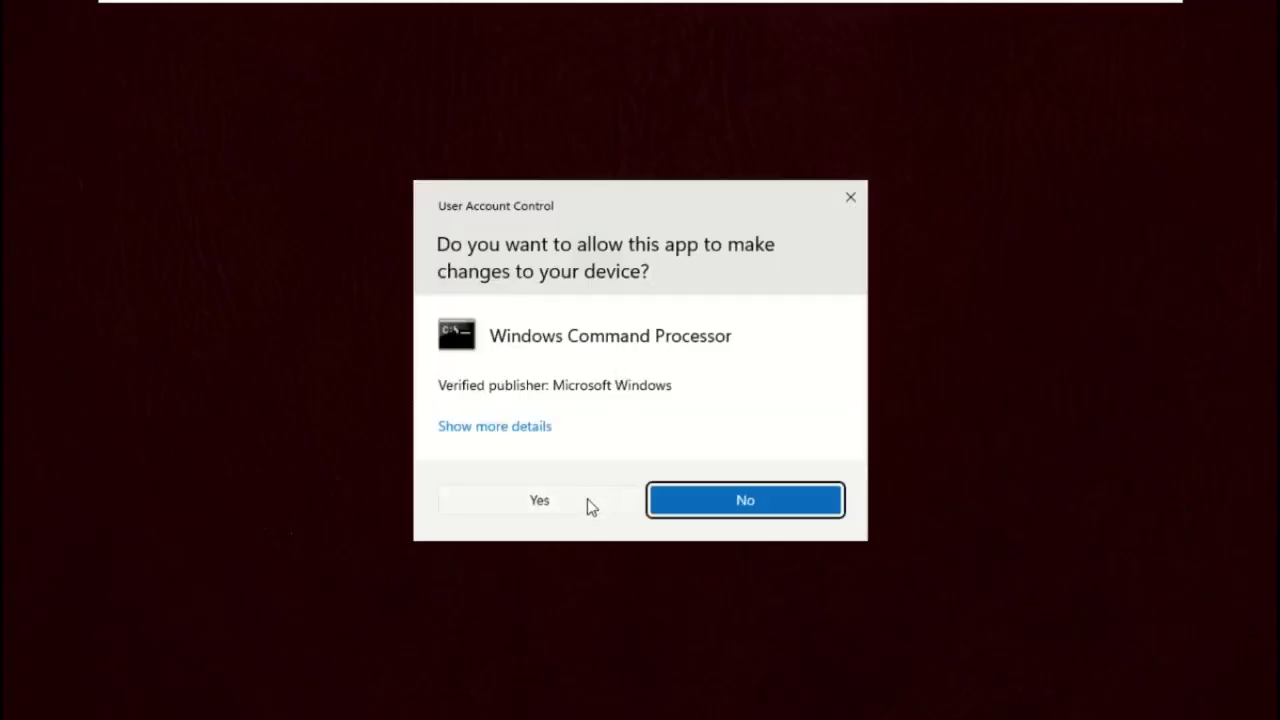
{"action": "left_click", "coordinate": [539, 500]}
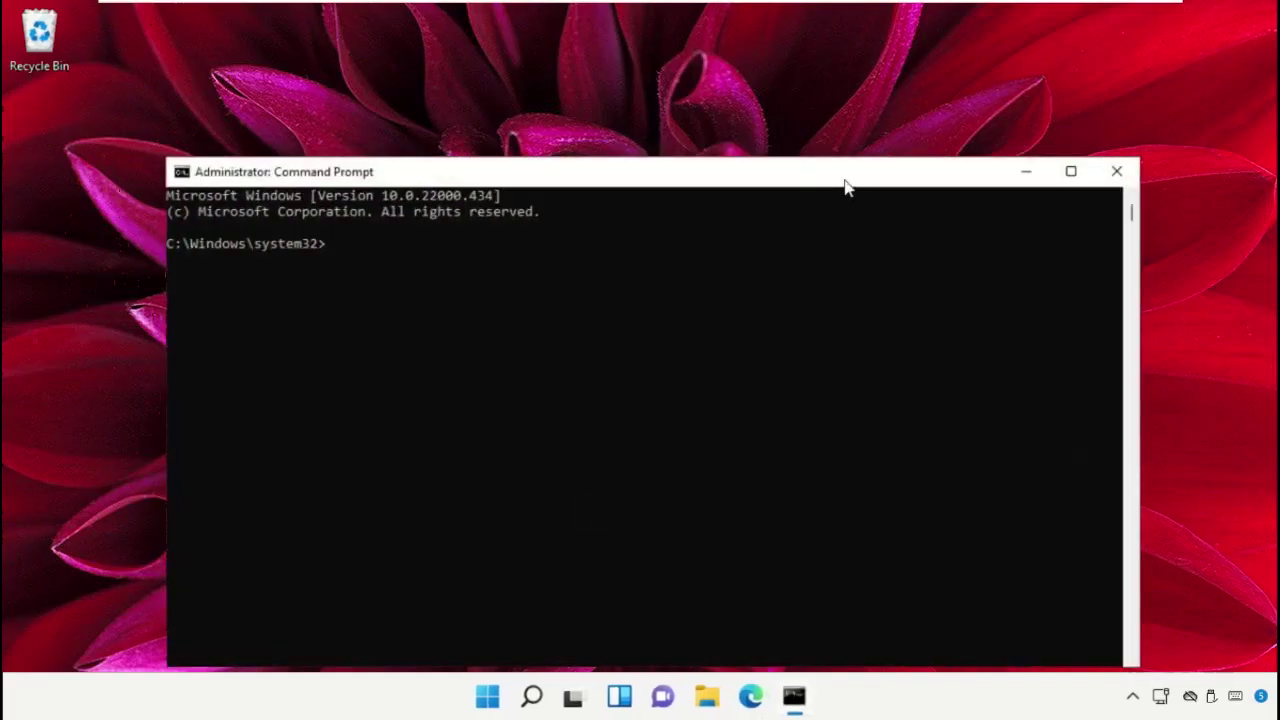
- Run the copied command bcdedit /set IncreaseUserVa 3072 in the elevated Command Prompt and close it
{"action": "left_click_drag", "start_coordinate": [845, 187], "coordinate": [838, 85]}
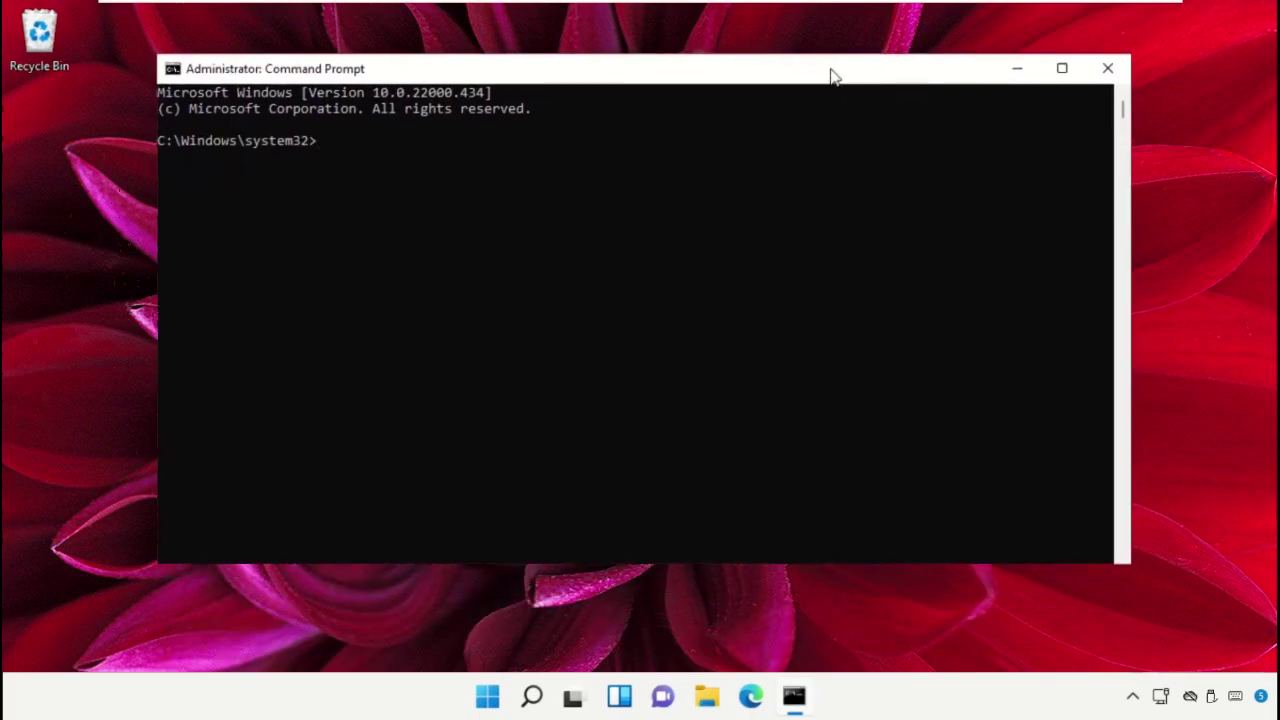
{"action": "right_click", "coordinate": [833, 76]}
{"action": "mouse_move", "coordinate": [894, 226]}
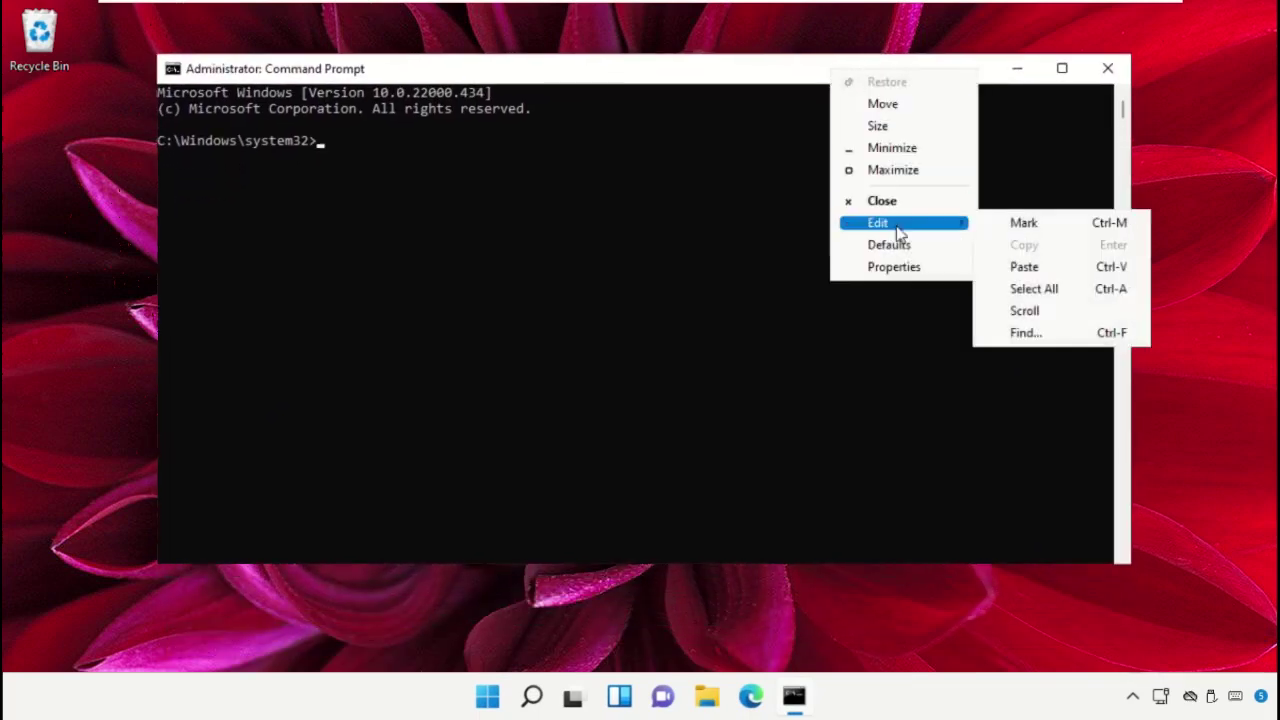
{"action": "left_click", "coordinate": [1022, 267]}
{"action": "key", "text": "Return"}
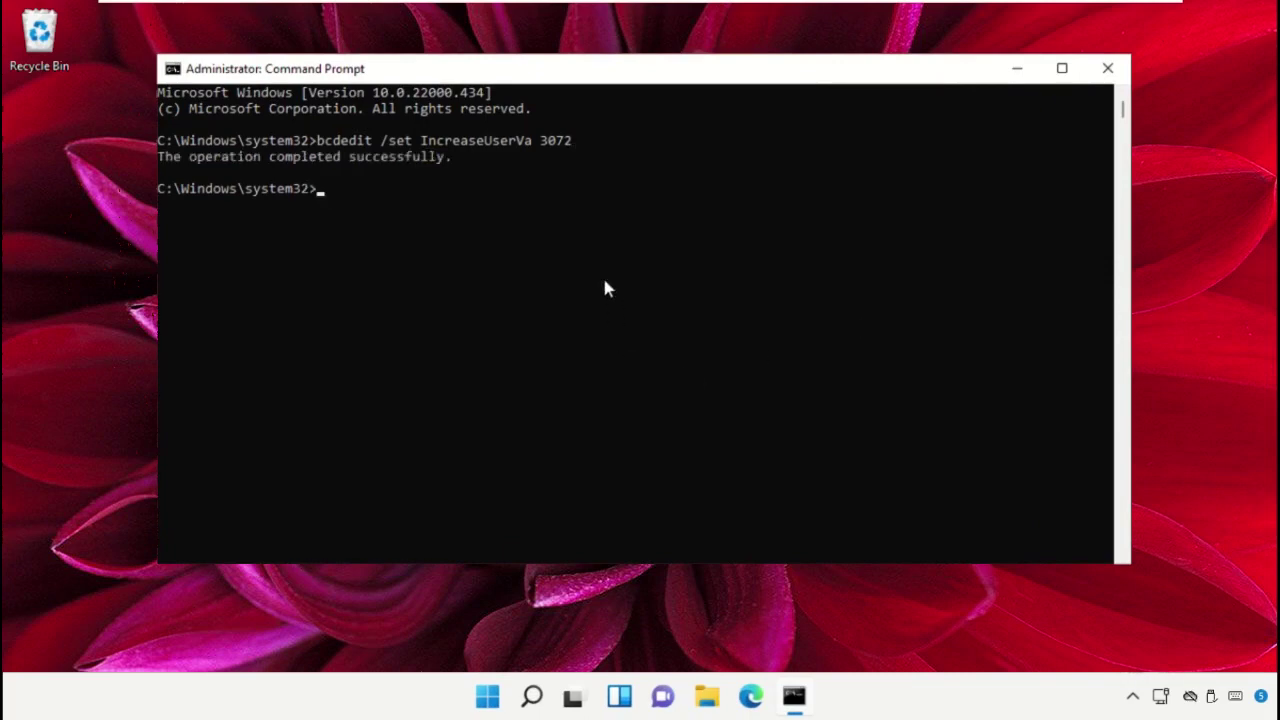
{"action": "left_click", "coordinate": [1108, 68]}
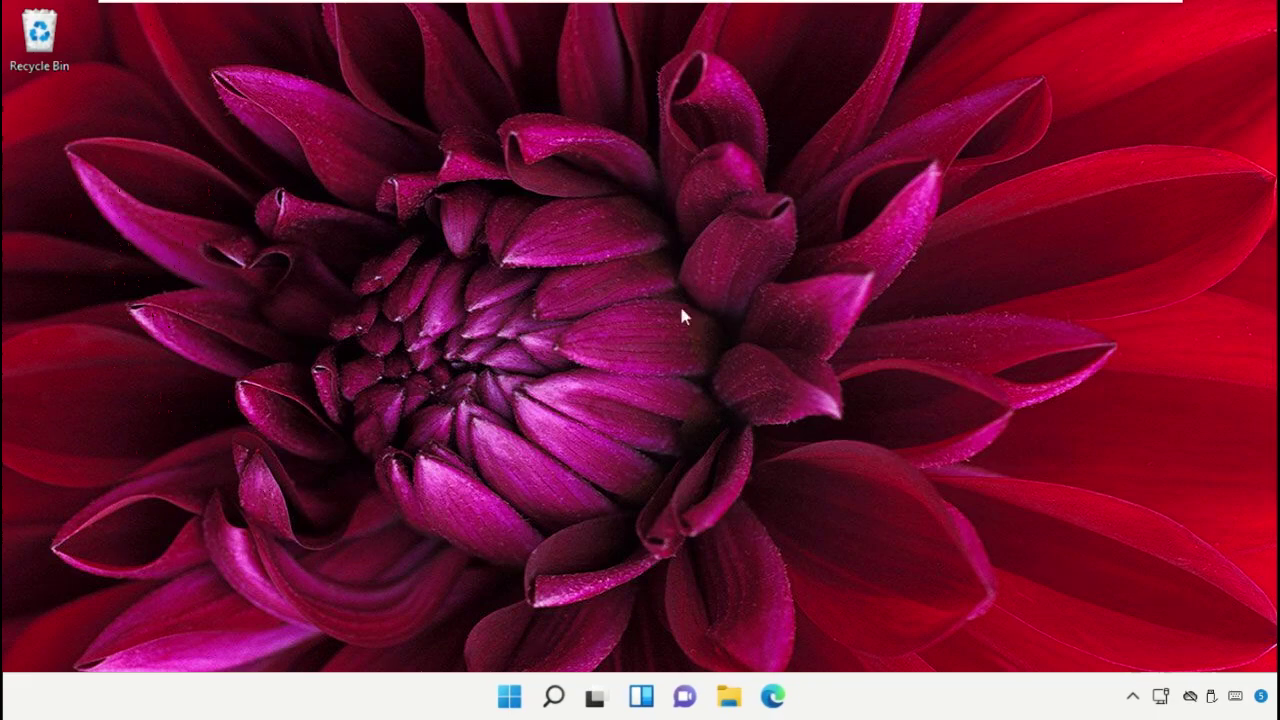
- Open Device Manager and start a driver update for the Microsoft Basic Display Adapter under Display adapters
{"action": "right_click", "coordinate": [508, 695]}
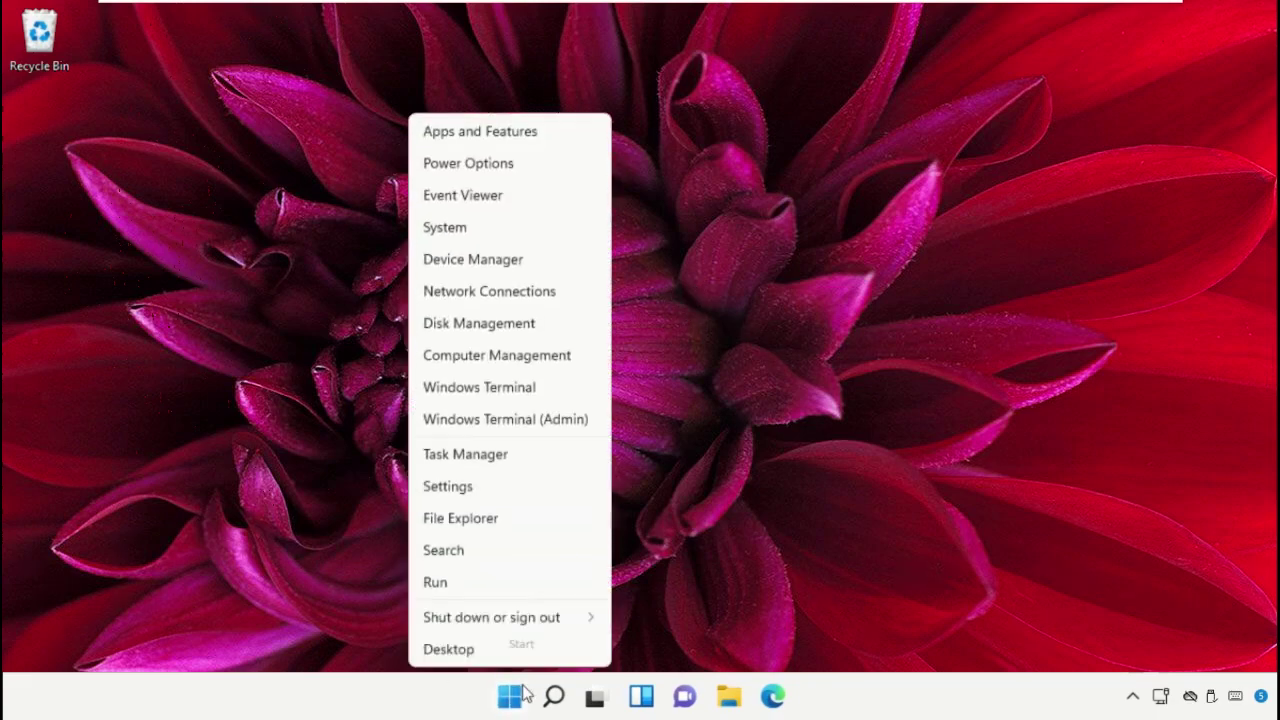
{"action": "left_click", "coordinate": [527, 266]}
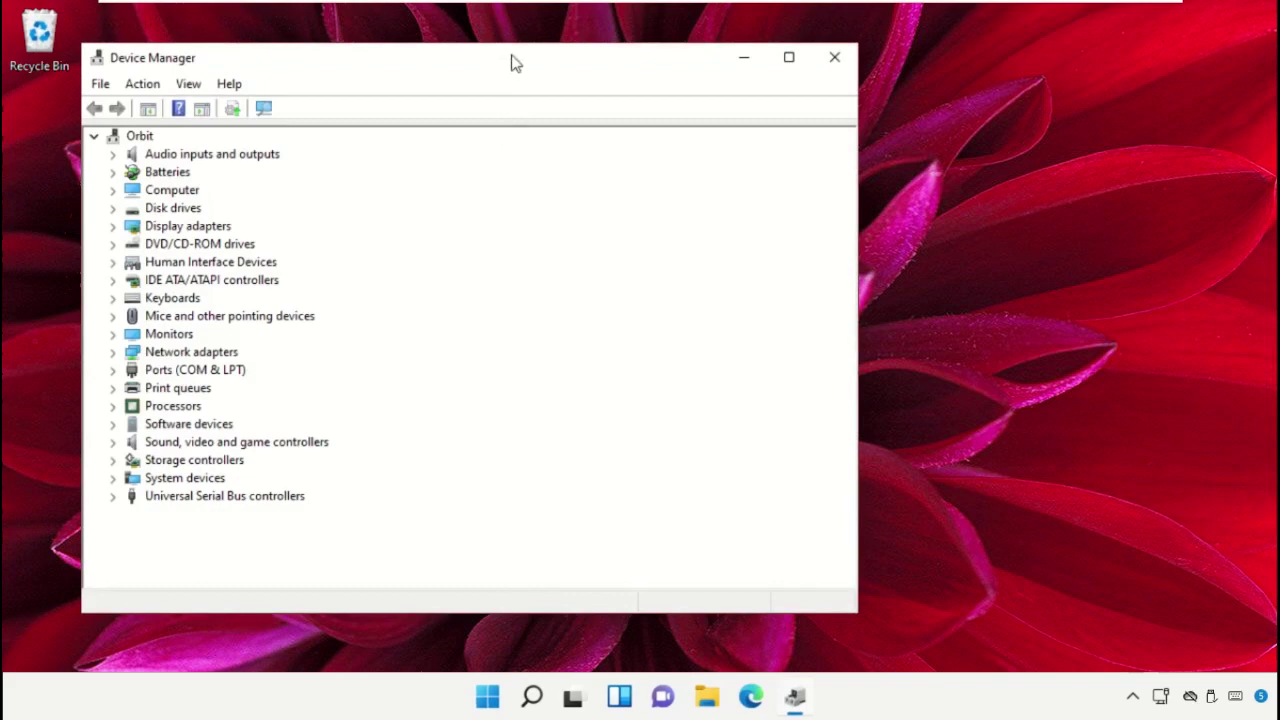
{"action": "left_click_drag", "start_coordinate": [512, 62], "coordinate": [692, 55]}
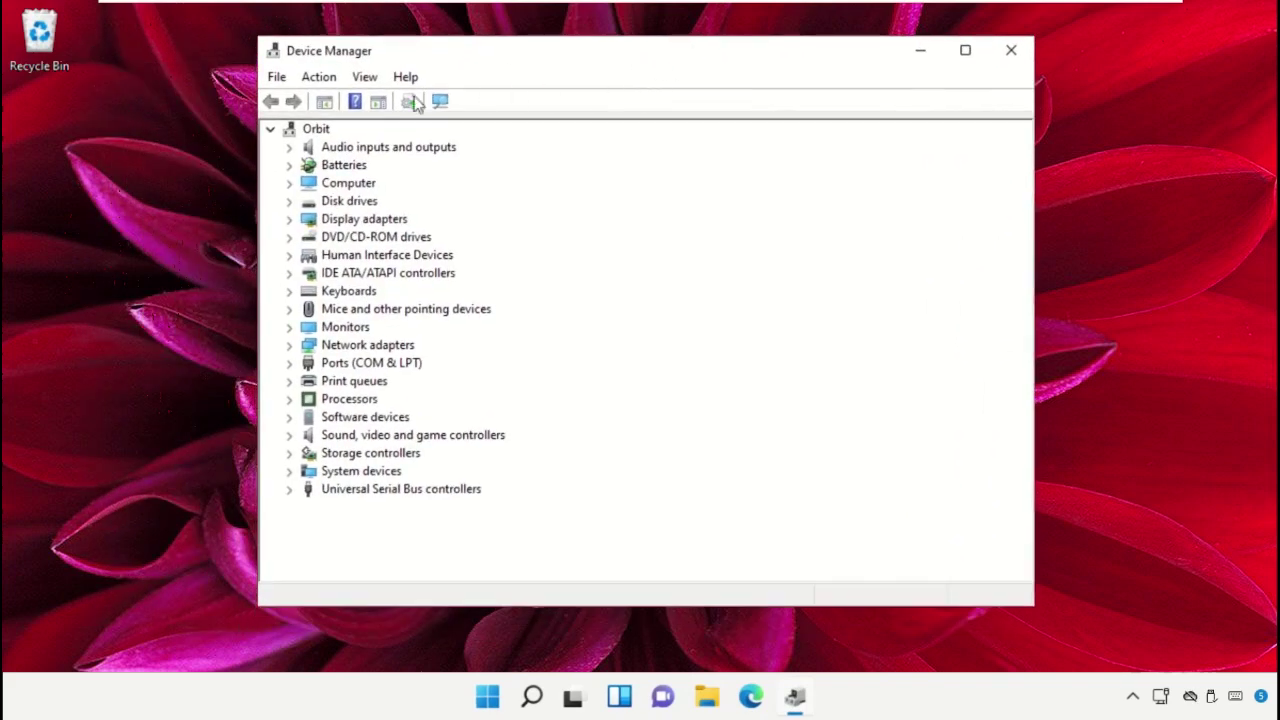
{"action": "left_click", "coordinate": [340, 226]}
{"action": "double_click", "coordinate": [305, 222]}
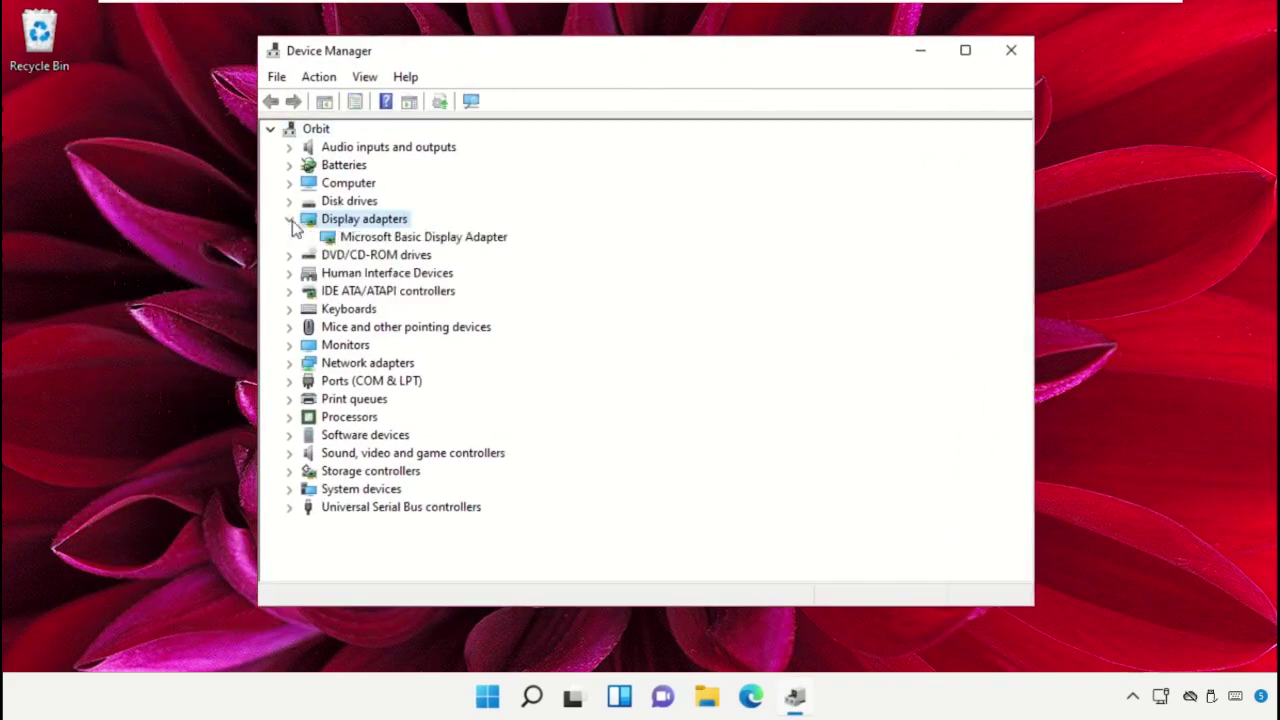
{"action": "left_click", "coordinate": [366, 237]}
{"action": "right_click", "coordinate": [368, 237]}
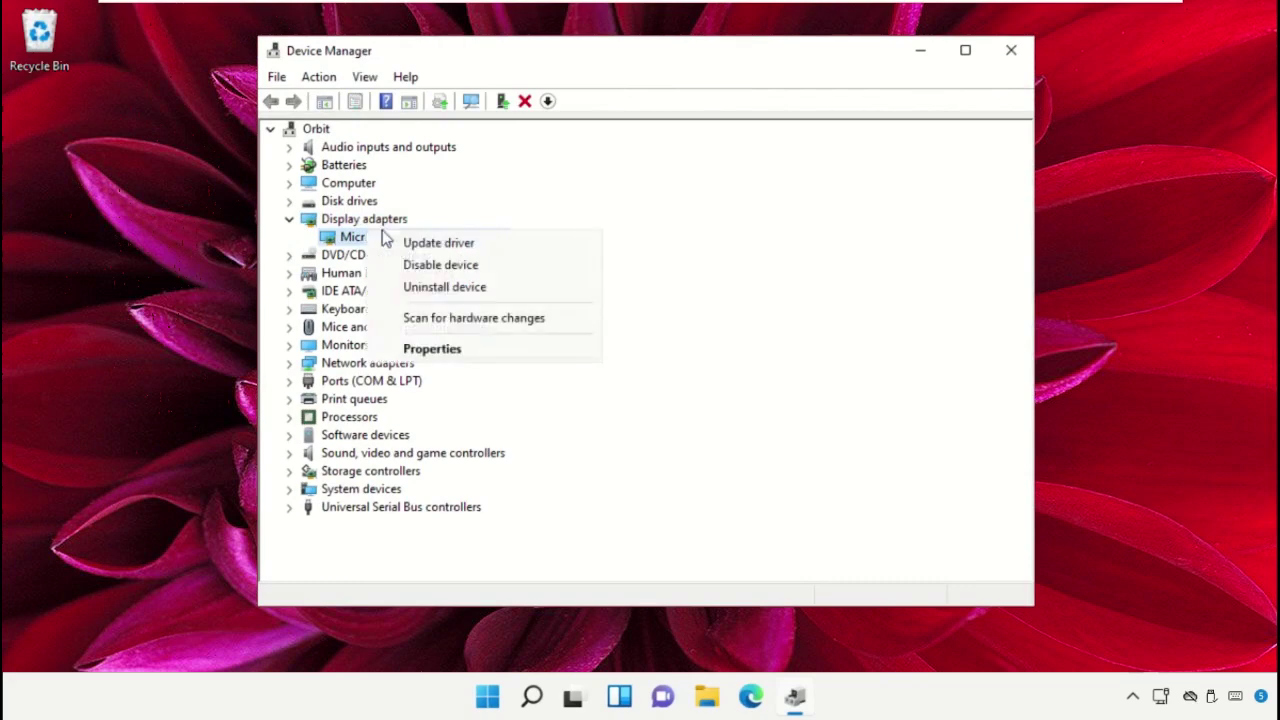
{"action": "left_click", "coordinate": [430, 243]}
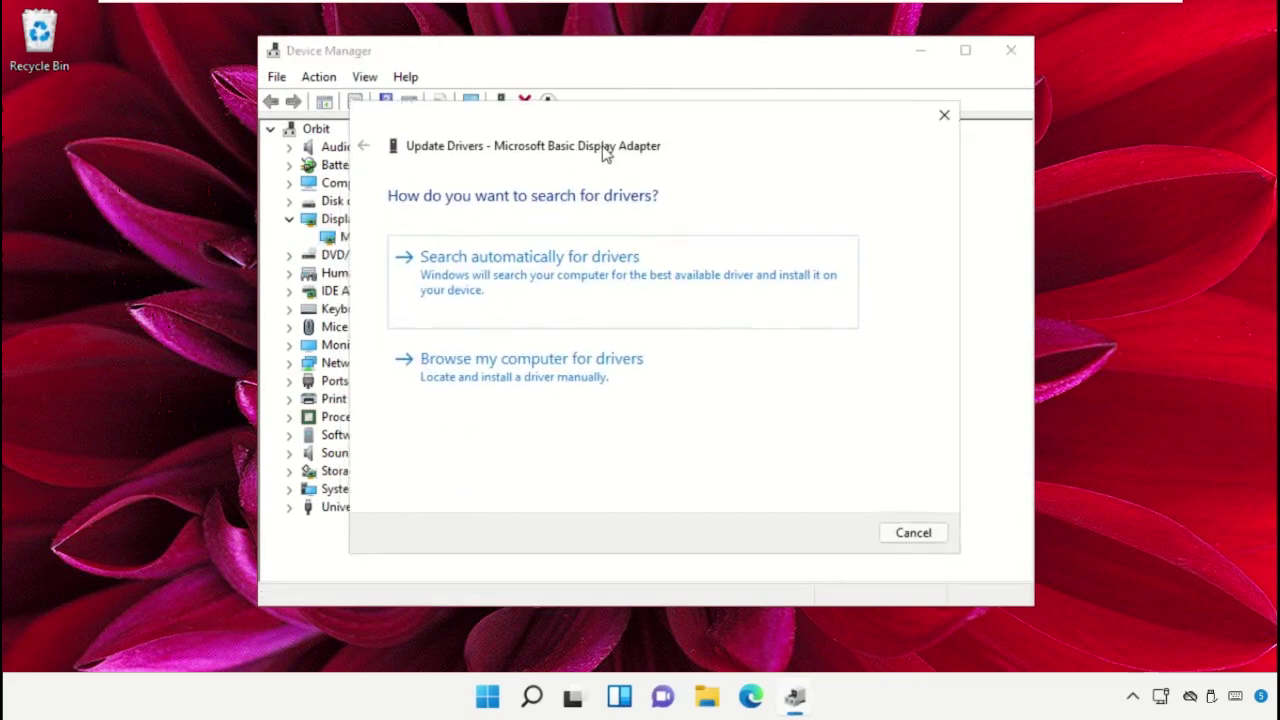
- Install the compatible Microsoft Basic Display Adapter driver from the drivers available on the computer, and close Device Manager
{"action": "left_click", "coordinate": [509, 370]}
{"action": "left_click", "coordinate": [526, 424]}
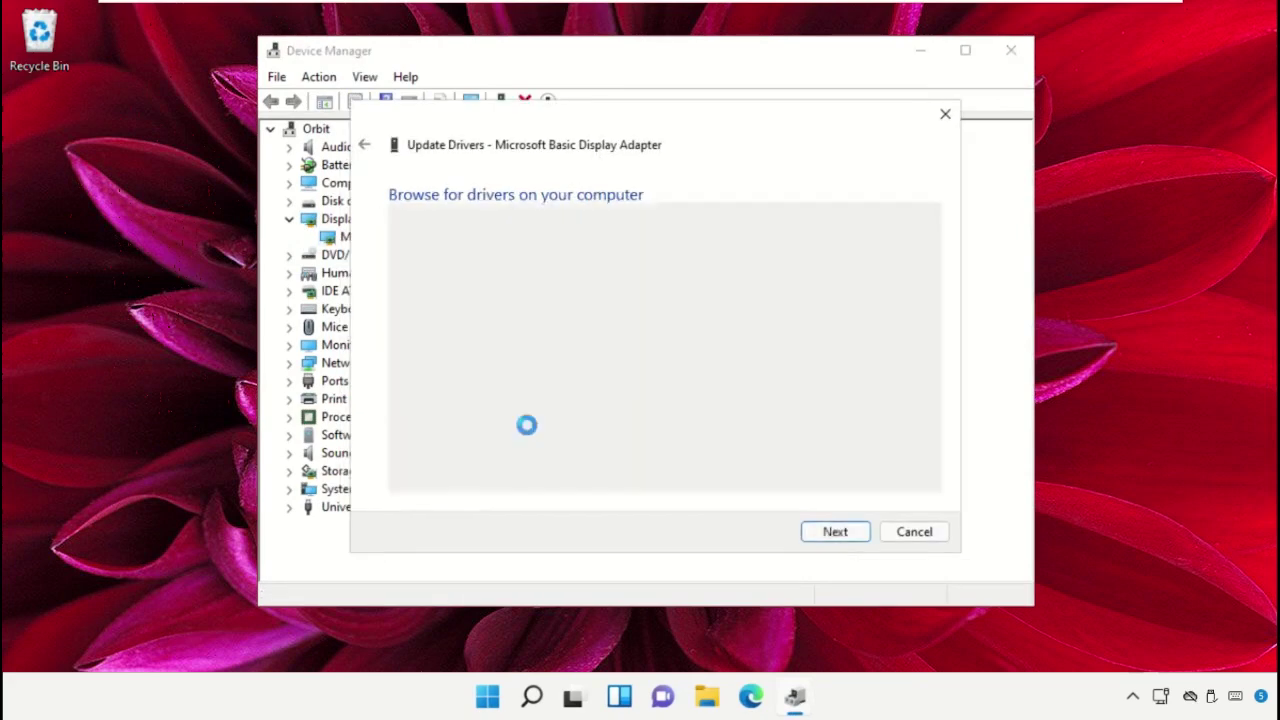
{"action": "left_click", "coordinate": [500, 364]}
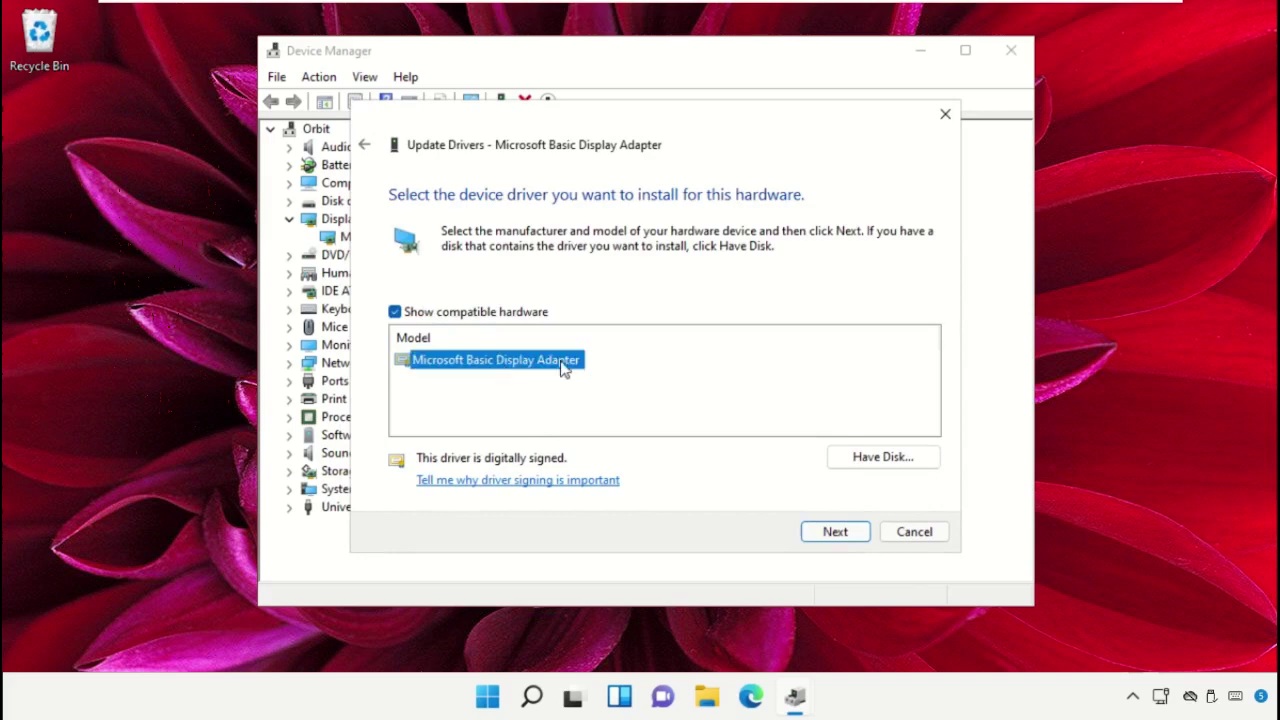
{"action": "left_click", "coordinate": [842, 537]}
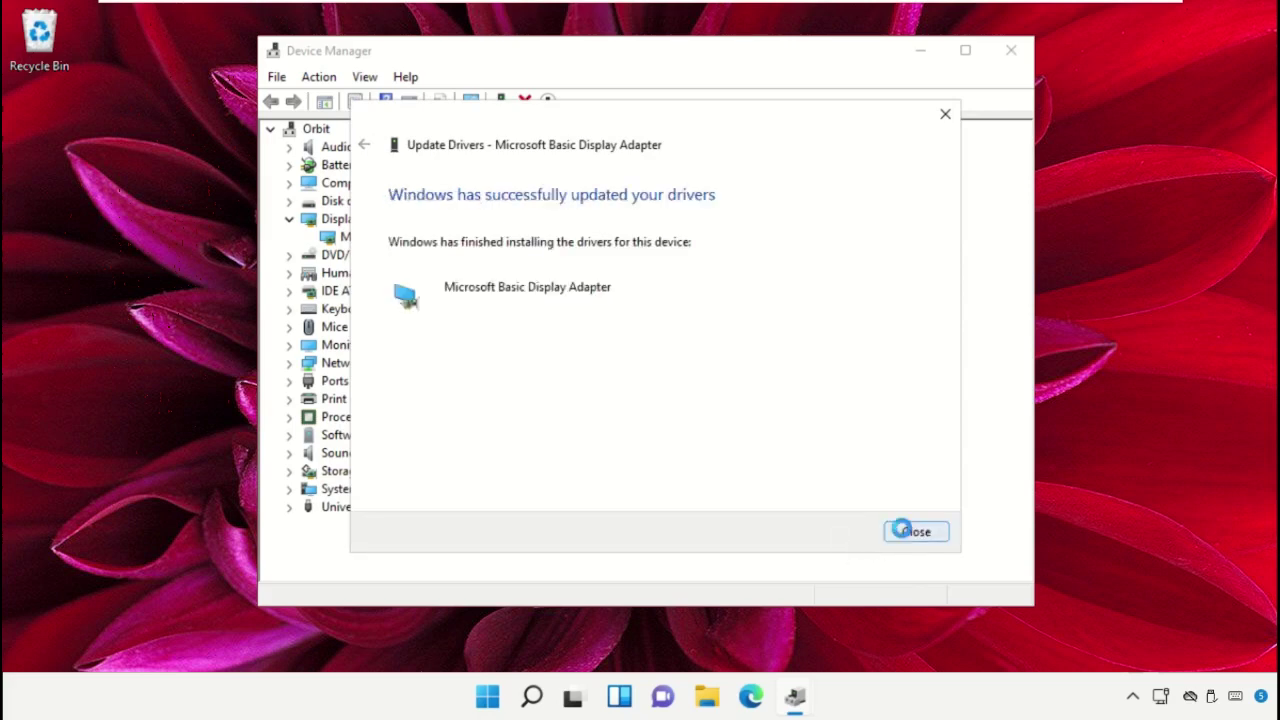
{"action": "left_click", "coordinate": [905, 530]}
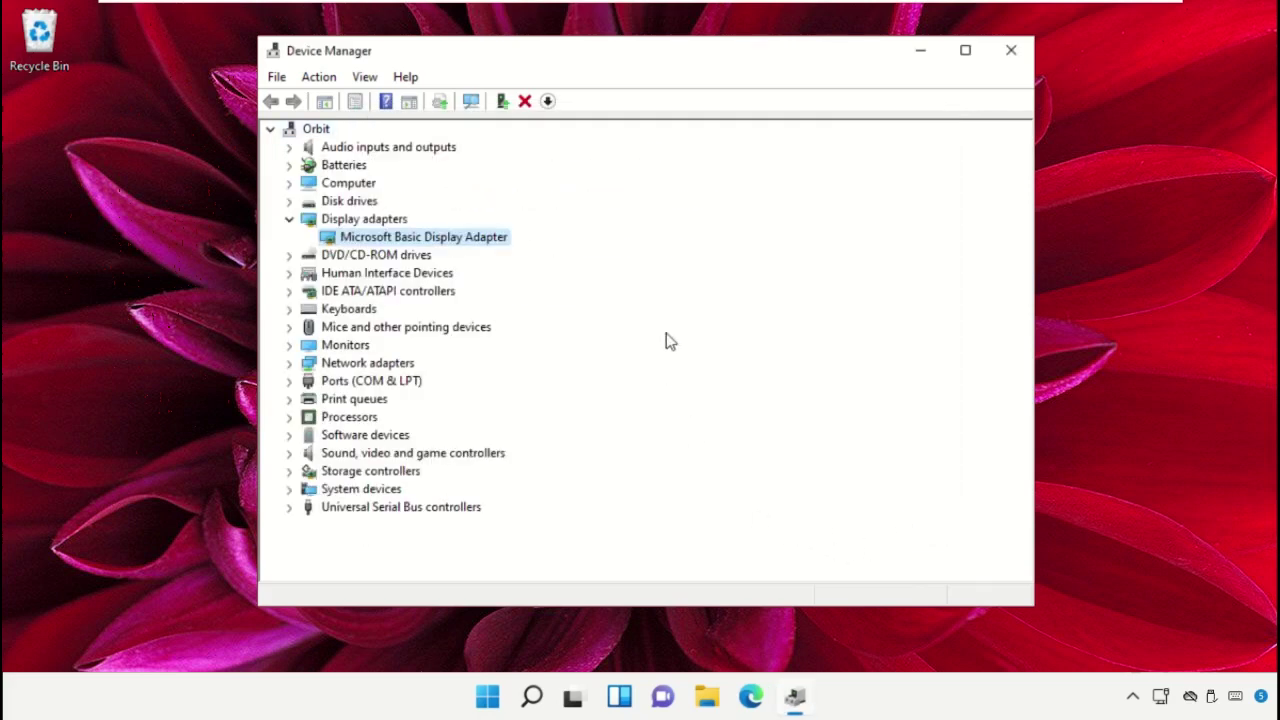
{"action": "left_click", "coordinate": [1011, 50]}
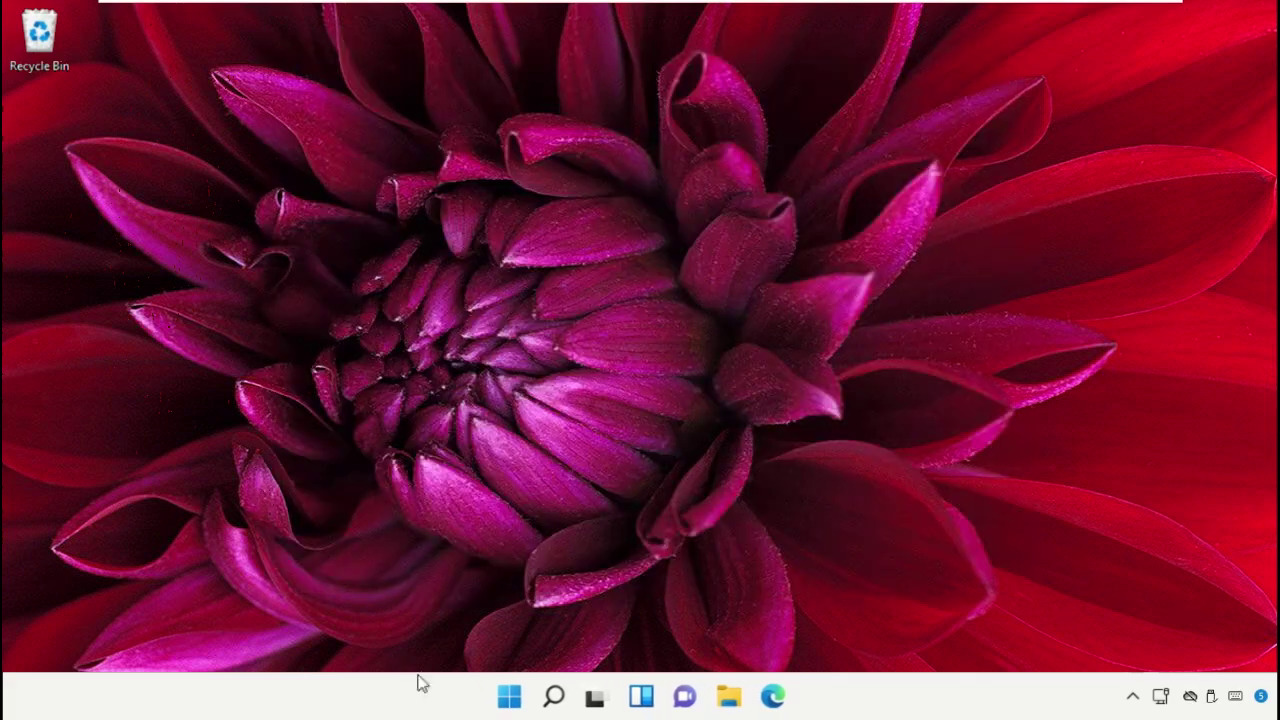
- Open Task Manager and end the Adobe Acrobat Update Service (32 bit) background process
{"action": "right_click", "coordinate": [503, 703]}
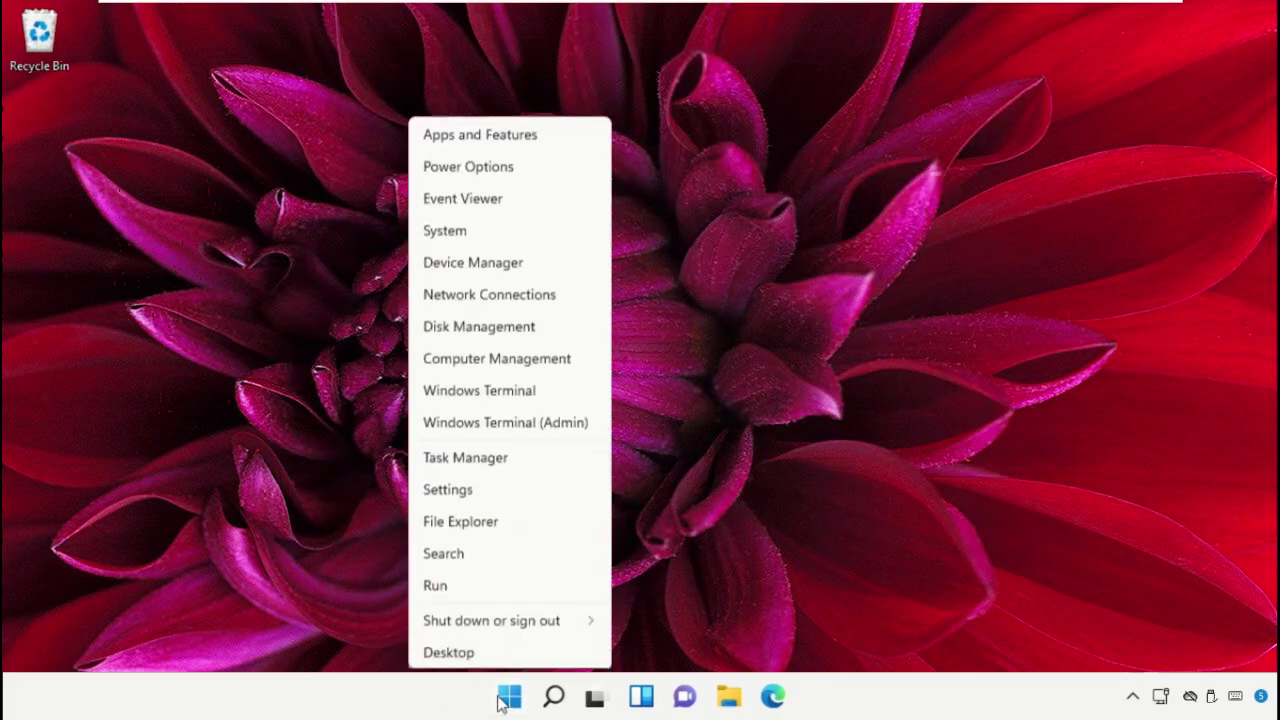
{"action": "left_click", "coordinate": [537, 452]}
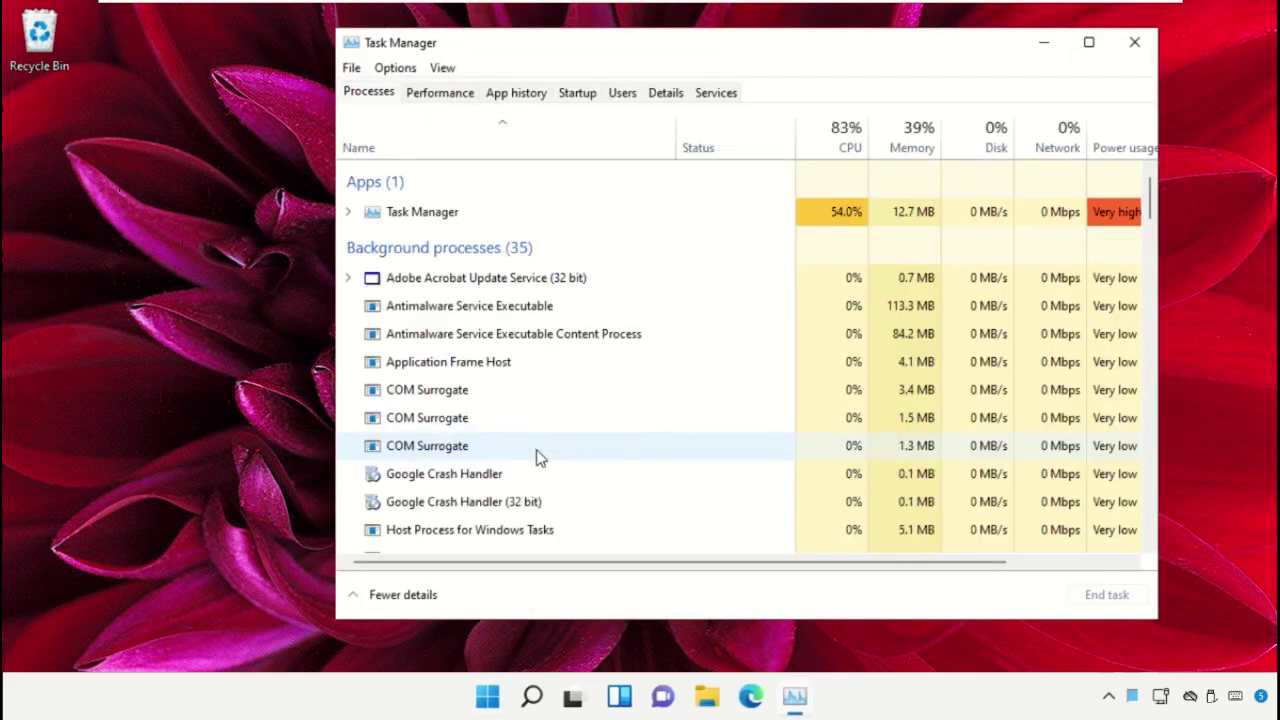
{"action": "right_click", "coordinate": [594, 277]}
{"action": "left_click", "coordinate": [626, 309]}
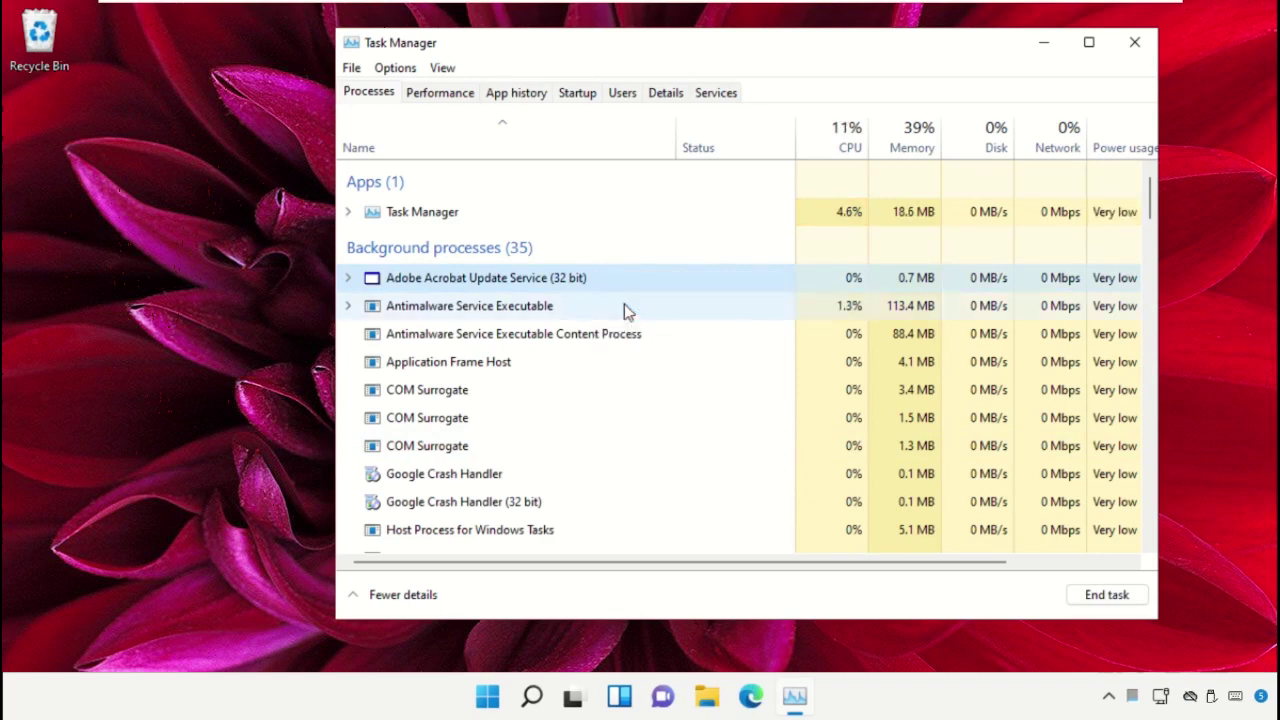
- End both Google Crash Handler background processes, including the 32 bit one
{"action": "scroll", "coordinate": [626, 309], "scroll_direction": "down", "scroll_amount": 2}
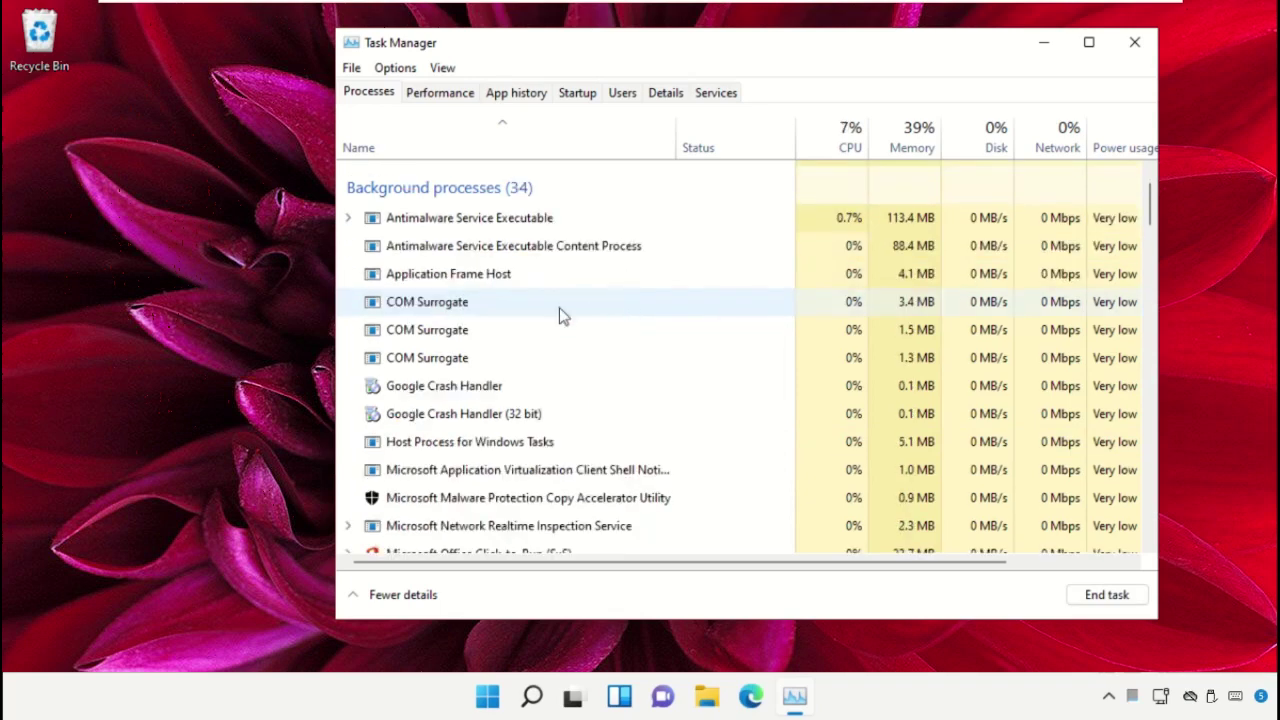
{"action": "left_click", "coordinate": [506, 390]}
{"action": "right_click", "coordinate": [506, 390]}
{"action": "left_click", "coordinate": [557, 393]}
{"action": "left_click", "coordinate": [525, 393]}
{"action": "right_click", "coordinate": [523, 393]}
{"action": "left_click", "coordinate": [574, 405]}
- End the Microsoft Office Click-to-Run (SxS) background process
{"action": "scroll", "coordinate": [574, 409], "scroll_direction": "down", "scroll_amount": 3}
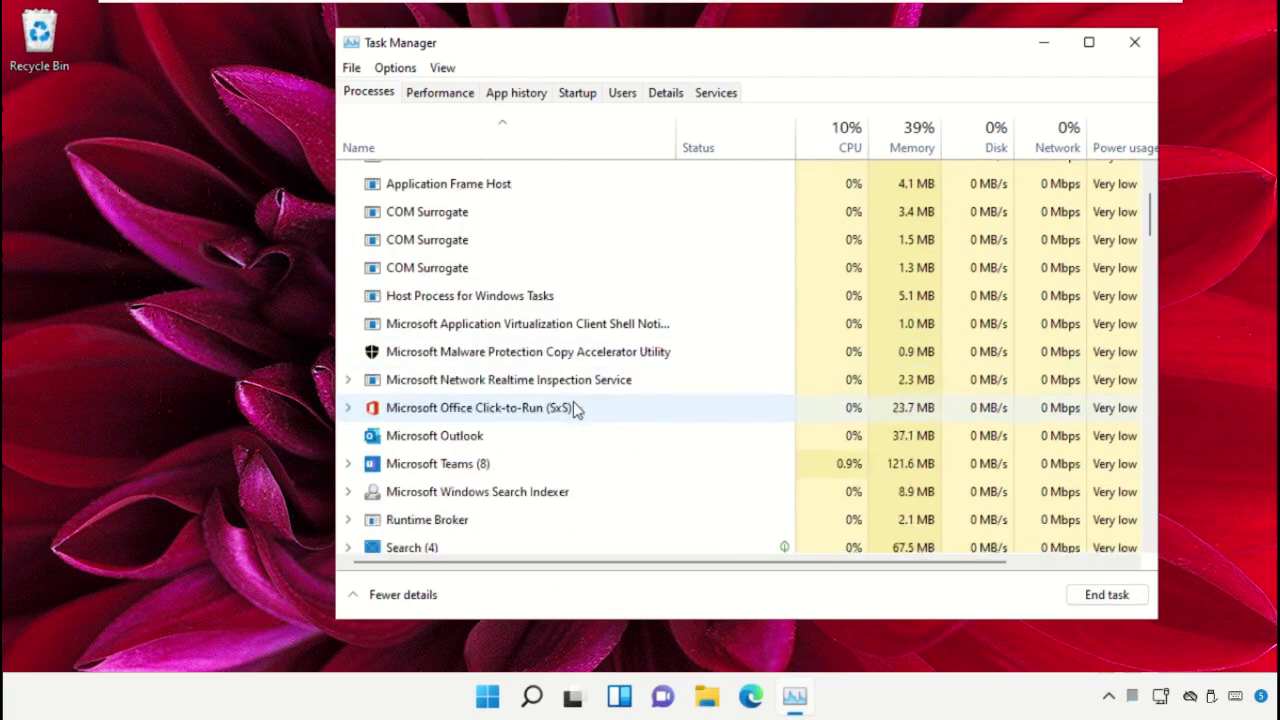
{"action": "left_click", "coordinate": [530, 410]}
{"action": "right_click", "coordinate": [530, 410]}
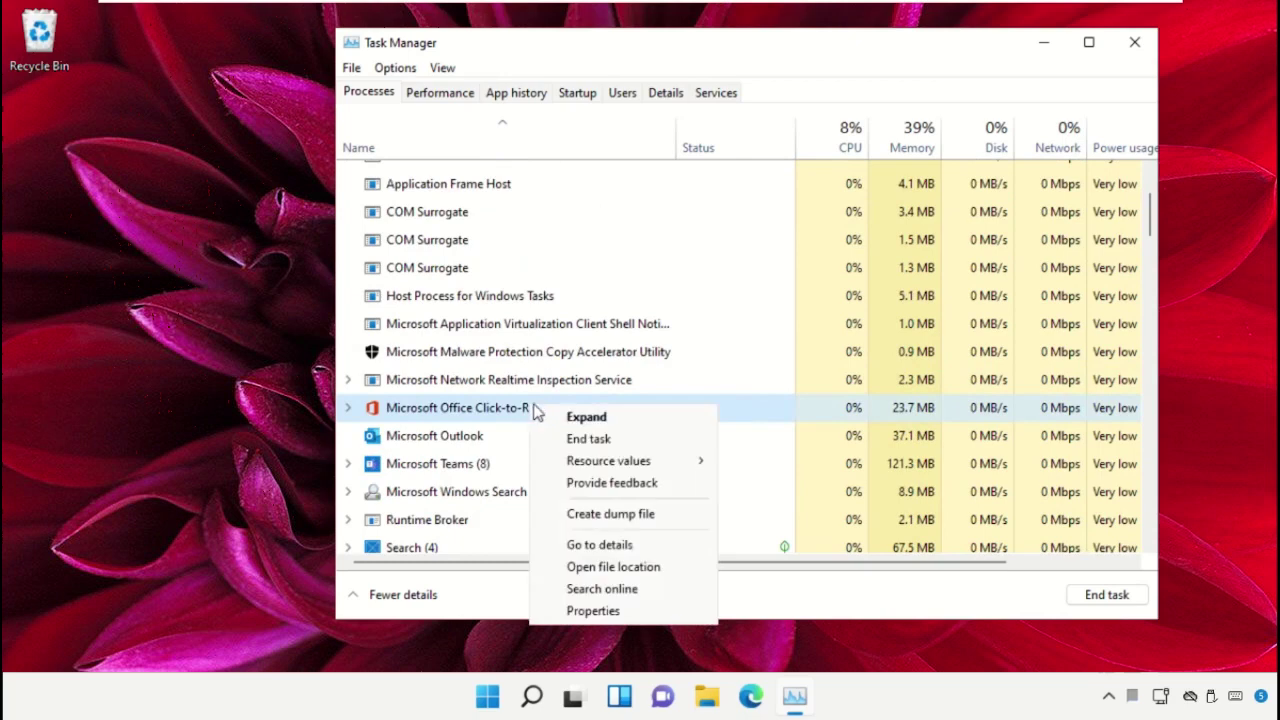
{"action": "left_click", "coordinate": [584, 438]}
- End the Microsoft Outlook and Microsoft Teams background processes
{"action": "scroll", "coordinate": [580, 437], "scroll_direction": "down", "scroll_amount": 2}
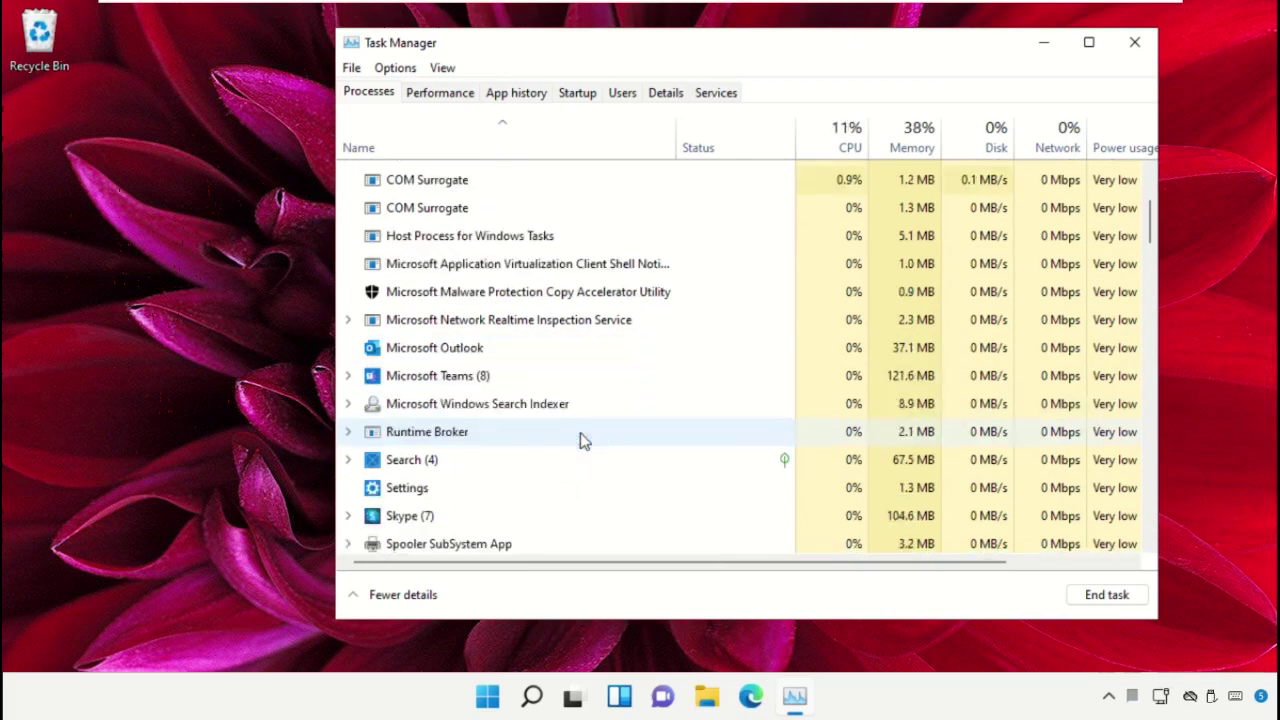
{"action": "left_click", "coordinate": [520, 348]}
{"action": "right_click", "coordinate": [520, 348]}
{"action": "left_click", "coordinate": [545, 357]}
{"action": "right_click", "coordinate": [533, 352]}
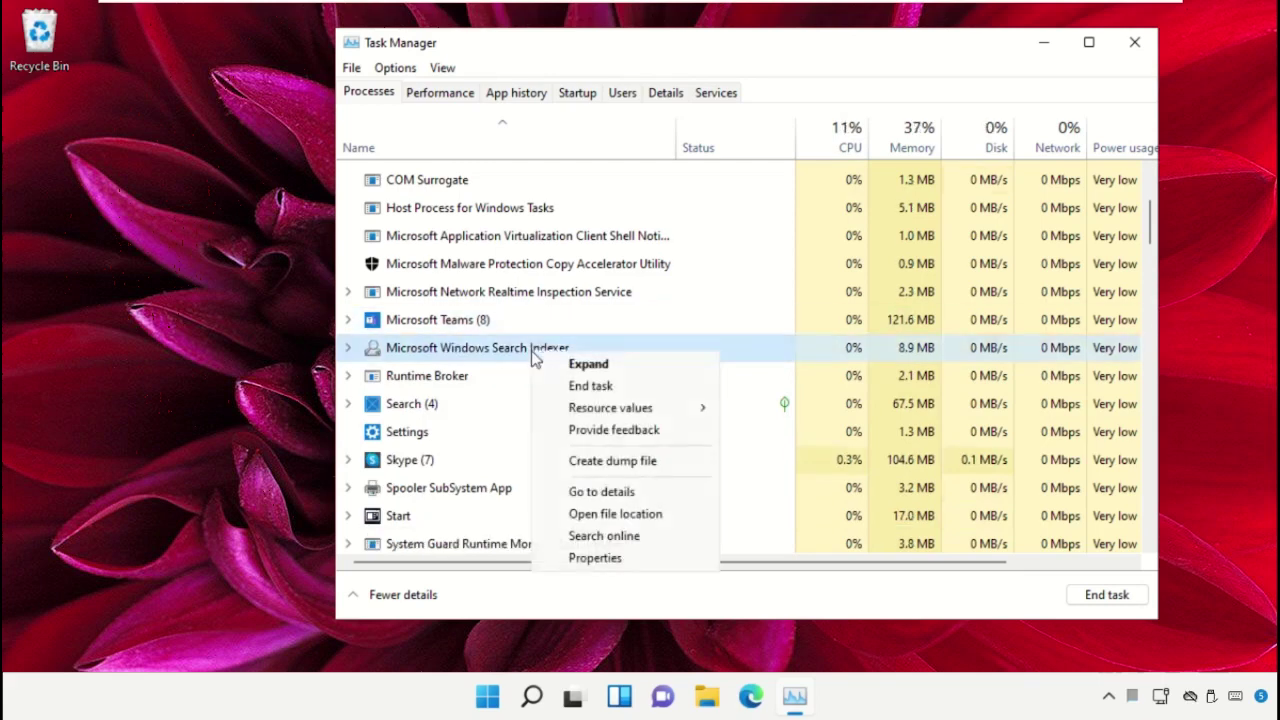
{"action": "right_click", "coordinate": [527, 325]}
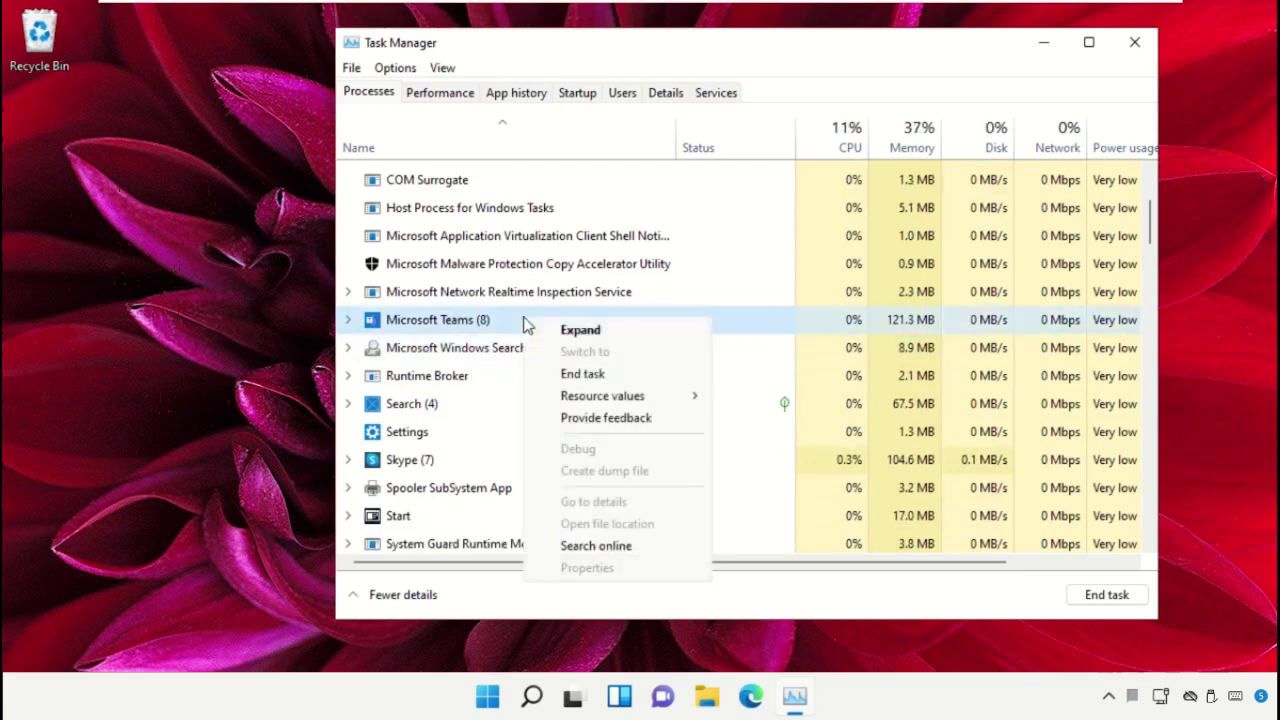
{"action": "left_click", "coordinate": [573, 373]}
- End the Skype and TeamViewer background processes, and close Task Manager
{"action": "scroll", "coordinate": [572, 375], "scroll_direction": "down", "scroll_amount": 3}
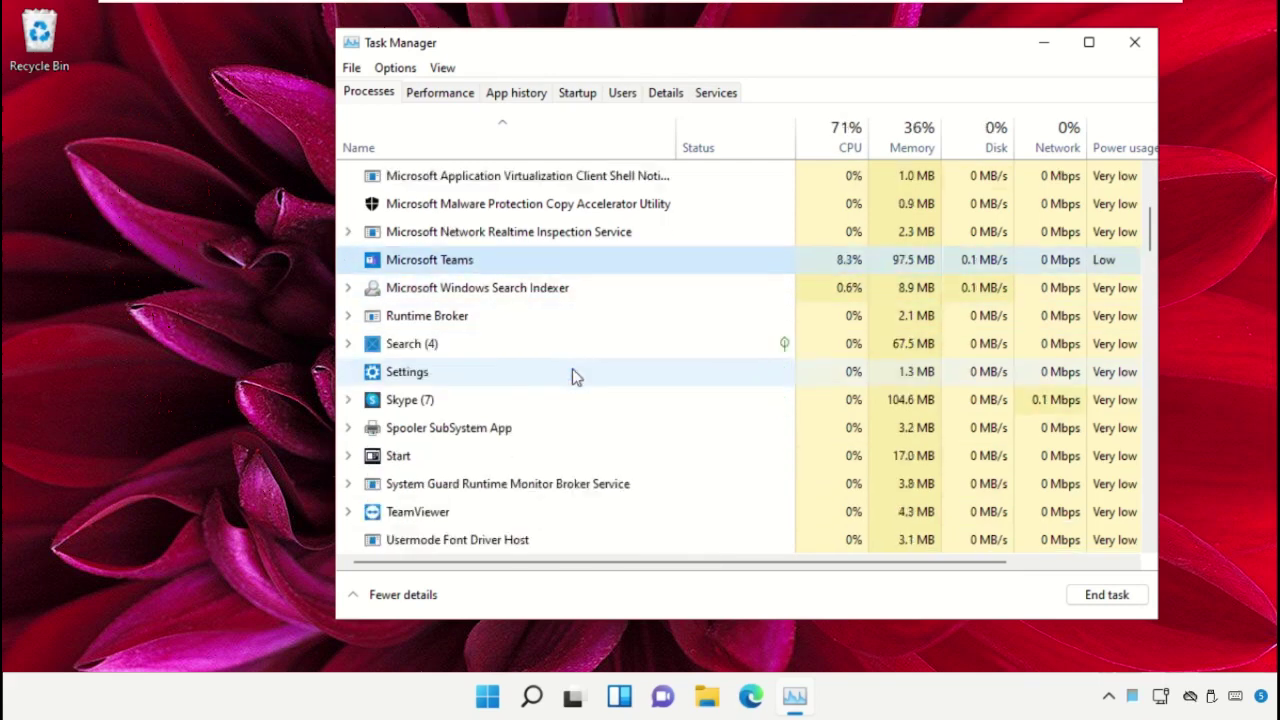
{"action": "right_click", "coordinate": [538, 324]}
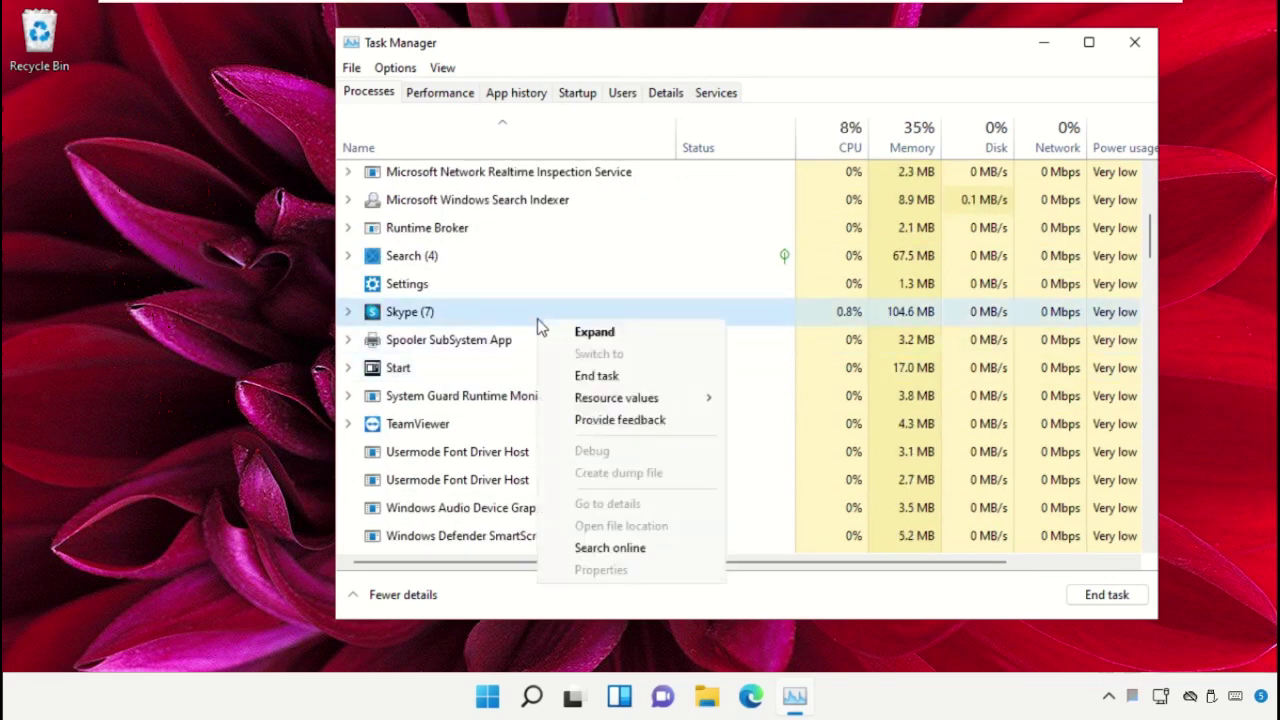
{"action": "left_click", "coordinate": [591, 376]}
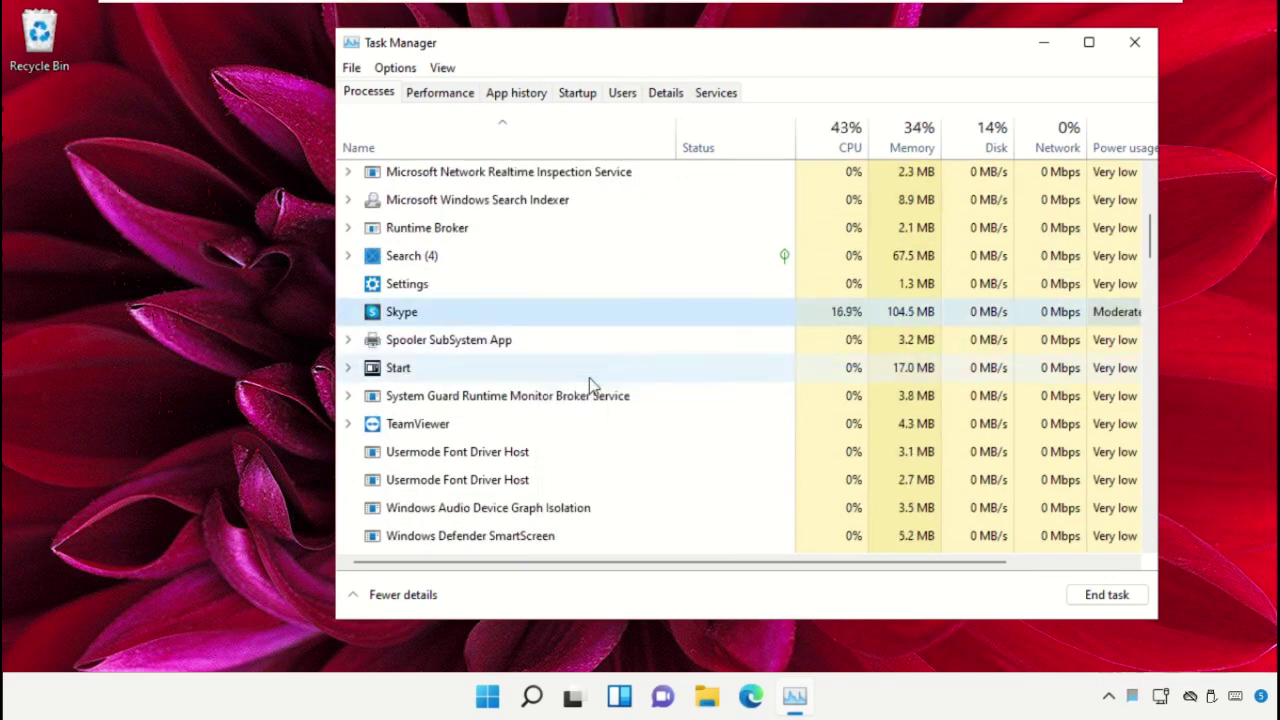
{"action": "right_click", "coordinate": [571, 366]}
{"action": "left_click", "coordinate": [614, 397]}
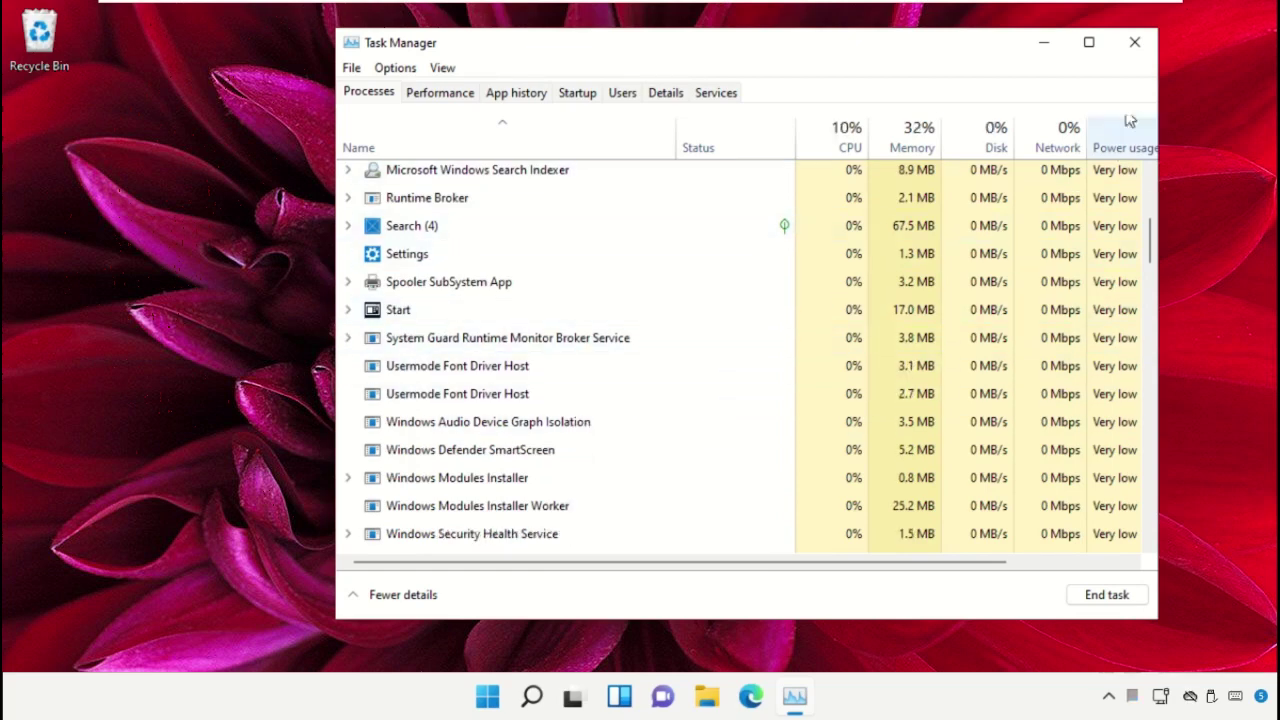
{"action": "left_click", "coordinate": [1135, 42]}
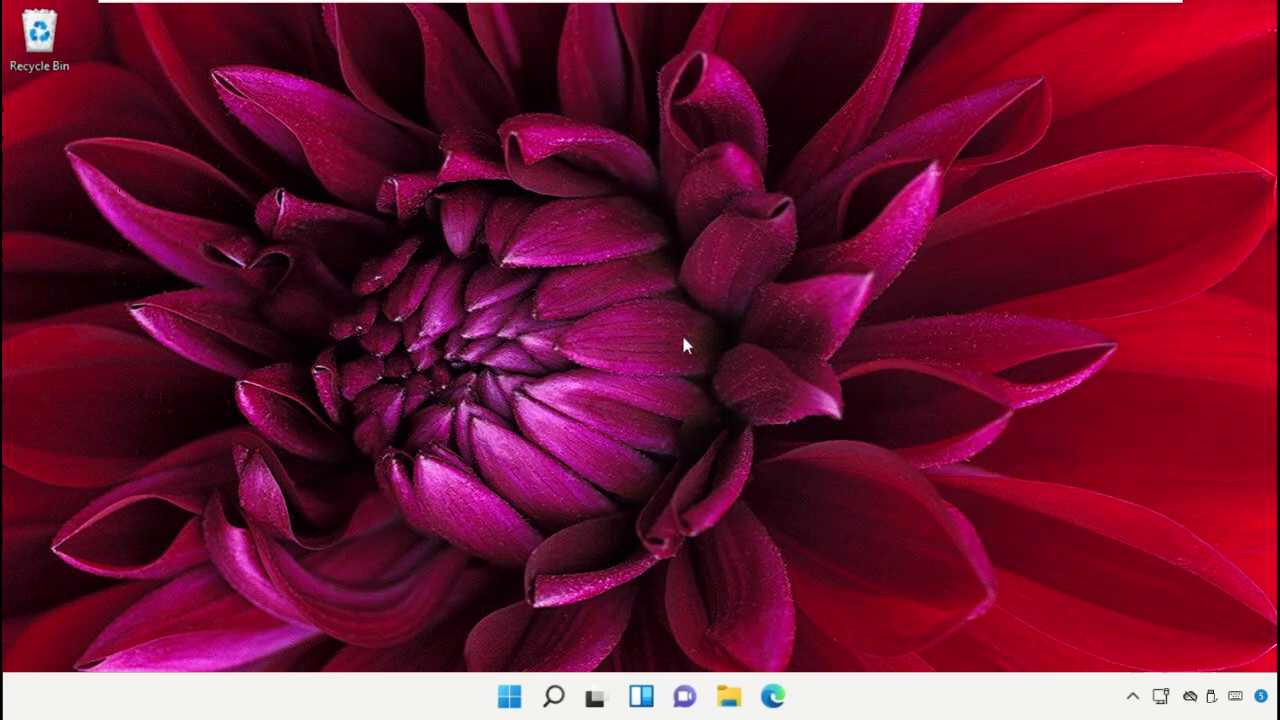
- Open Start to reach the computer's power options
{"action": "left_click", "coordinate": [510, 698]}
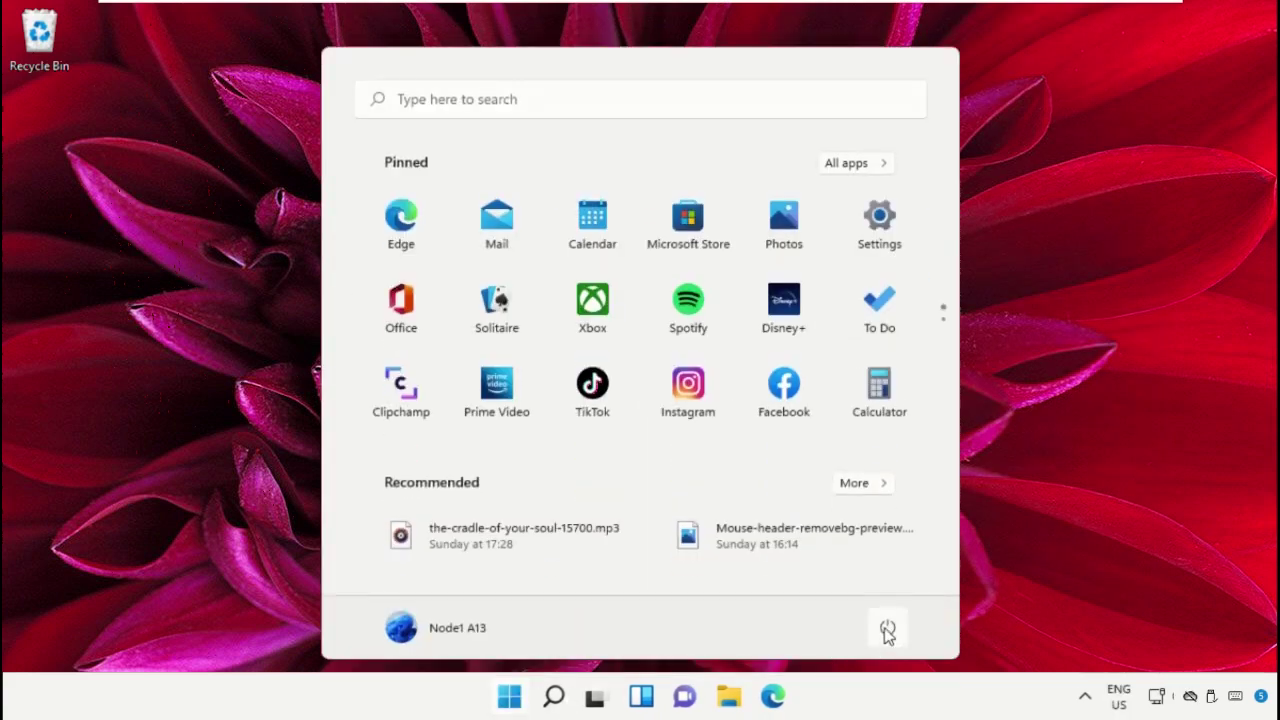